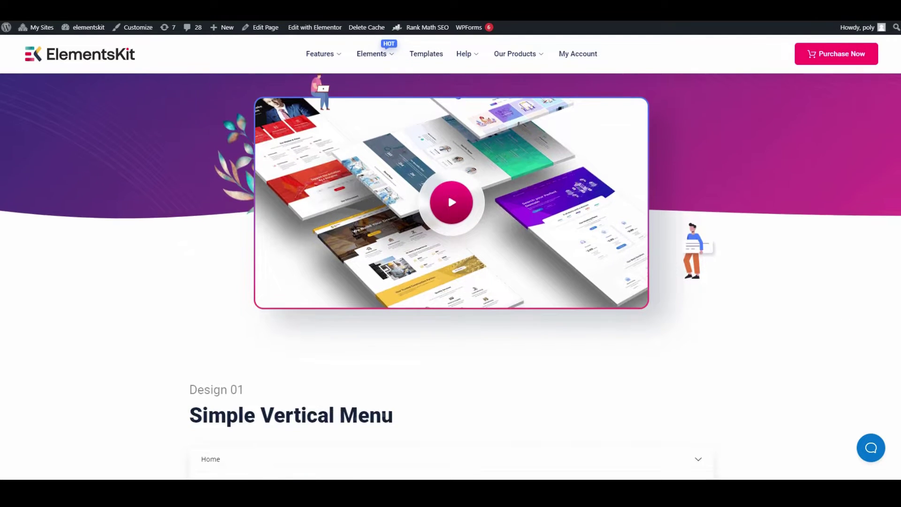
scroll(451, 282, down, 2)
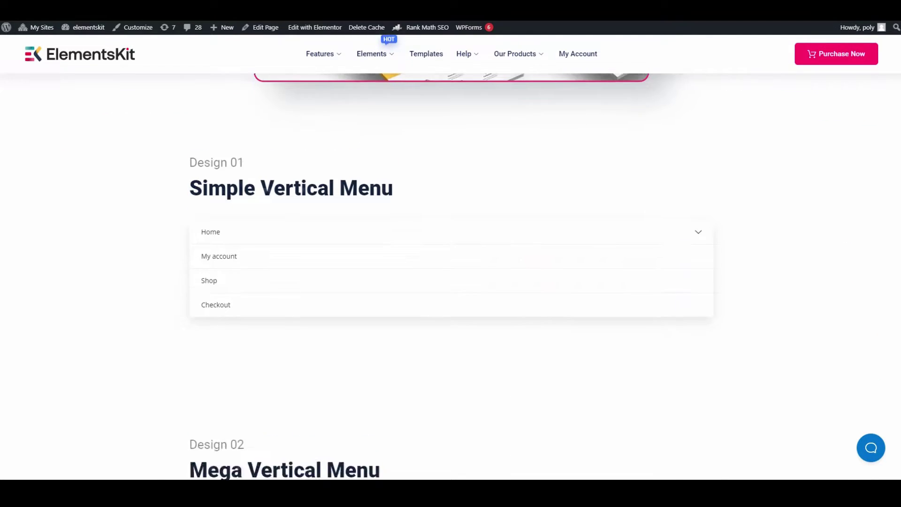
scroll(451, 282, down, 2)
scroll(451, 282, down, 1)
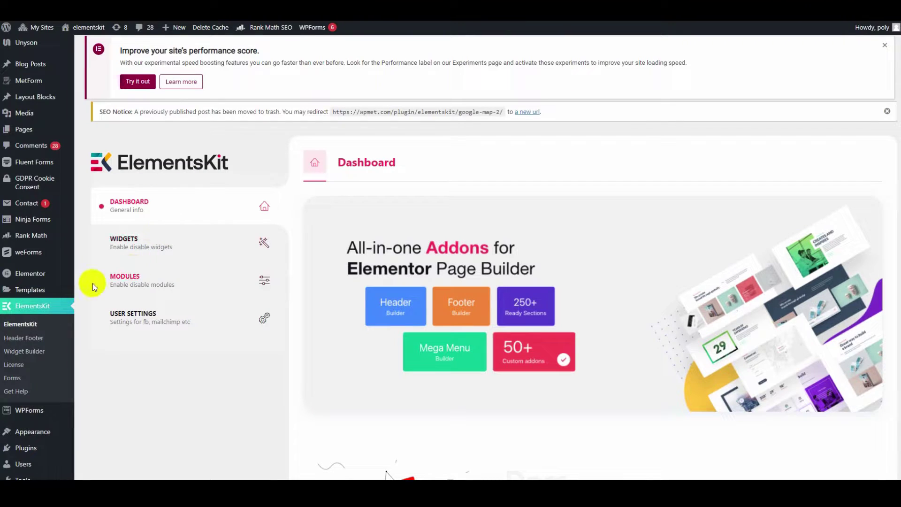
Step: Enable the Vertical Menu widget under Header Footer and save the ElementsKit widget settings
click(134, 243)
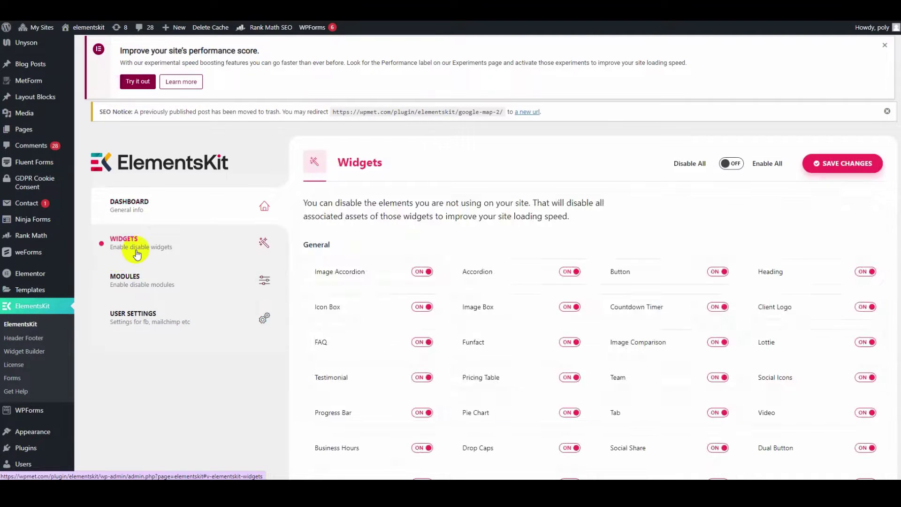
scroll(485, 319, down, 3)
scroll(485, 319, down, 2)
scroll(485, 319, down, 2)
scroll(485, 318, down, 2)
scroll(485, 319, down, 1)
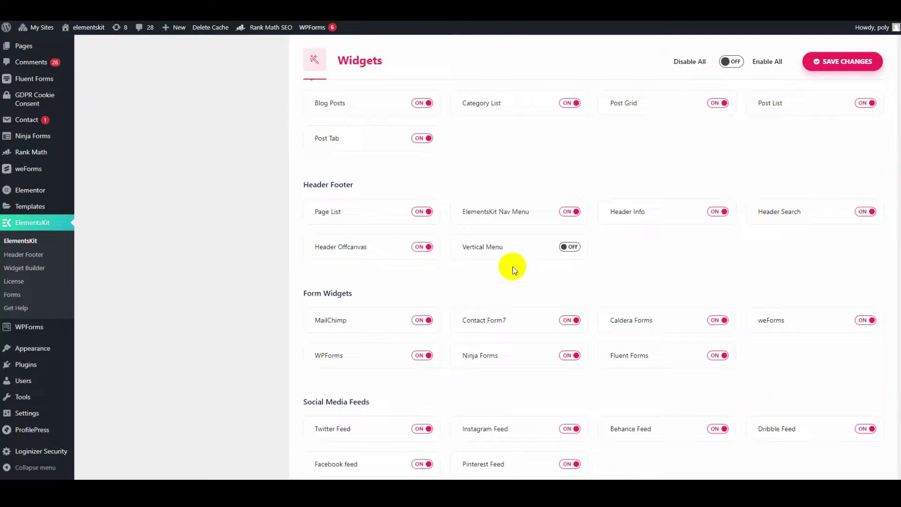
click(570, 247)
click(843, 61)
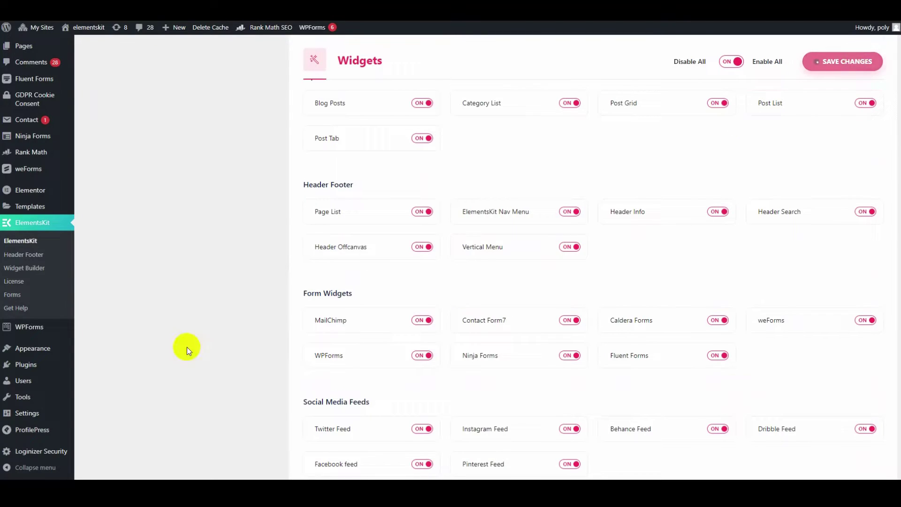
Step: Create a new menu named 'Vertical Menu' with Megamenu content enabled from Appearance > Menus
mouse_move(32, 348)
click(93, 390)
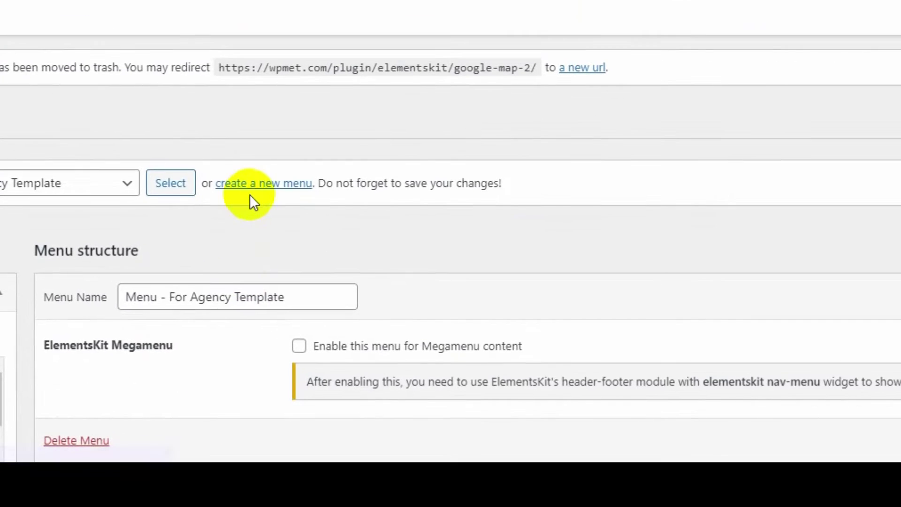
click(260, 184)
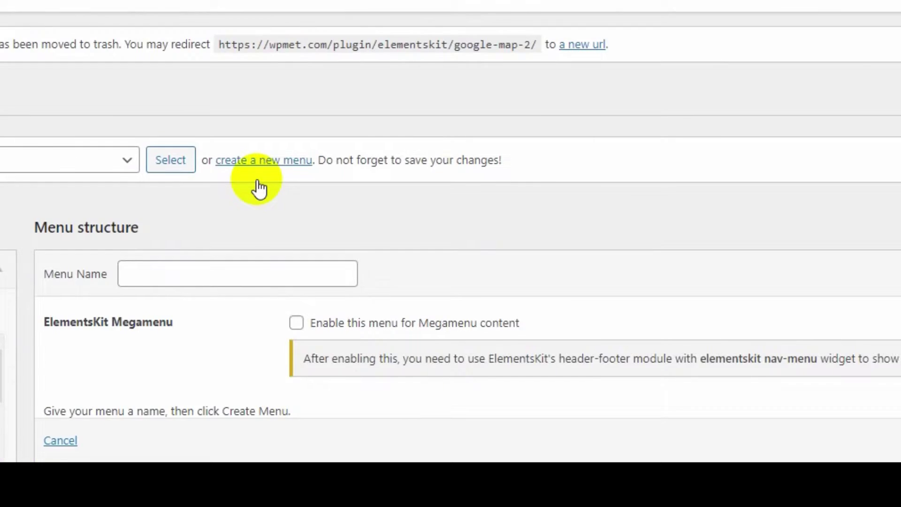
scroll(259, 185, down, 3)
click(214, 120)
text(Ver)
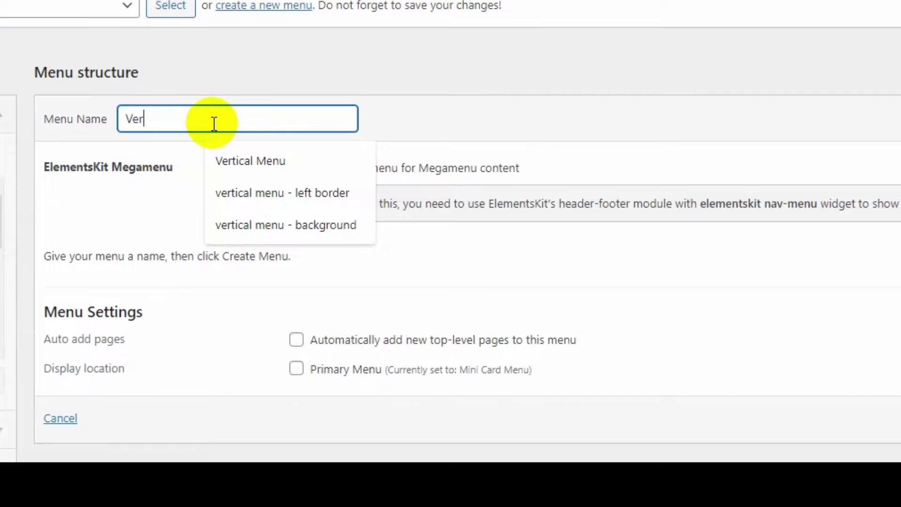
click(250, 161)
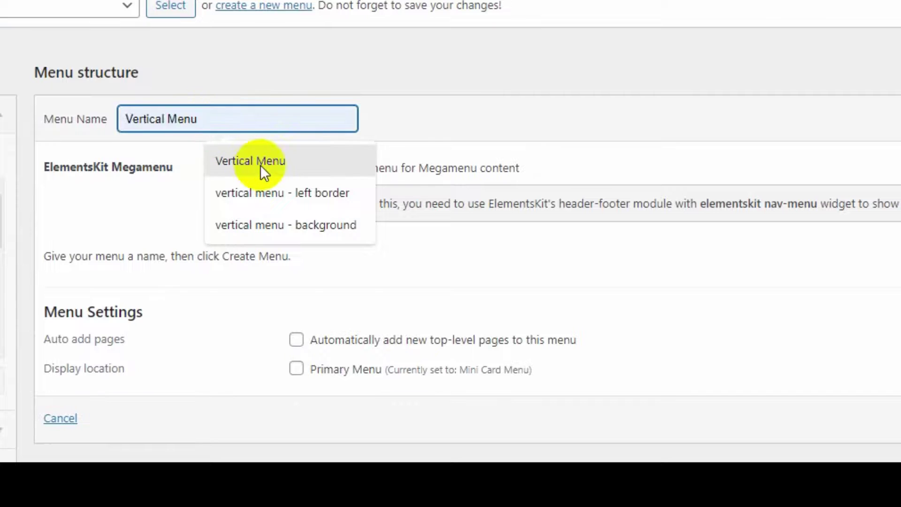
scroll(262, 165, down, 2)
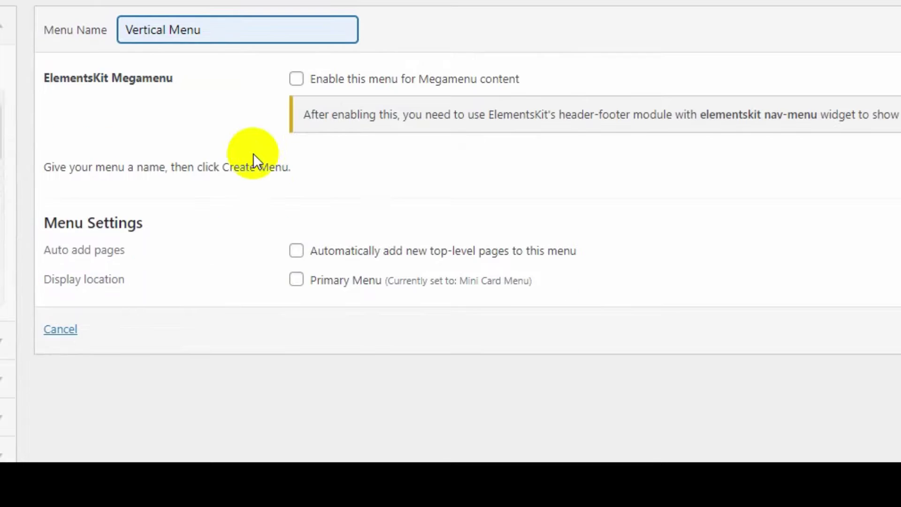
click(296, 79)
click(863, 414)
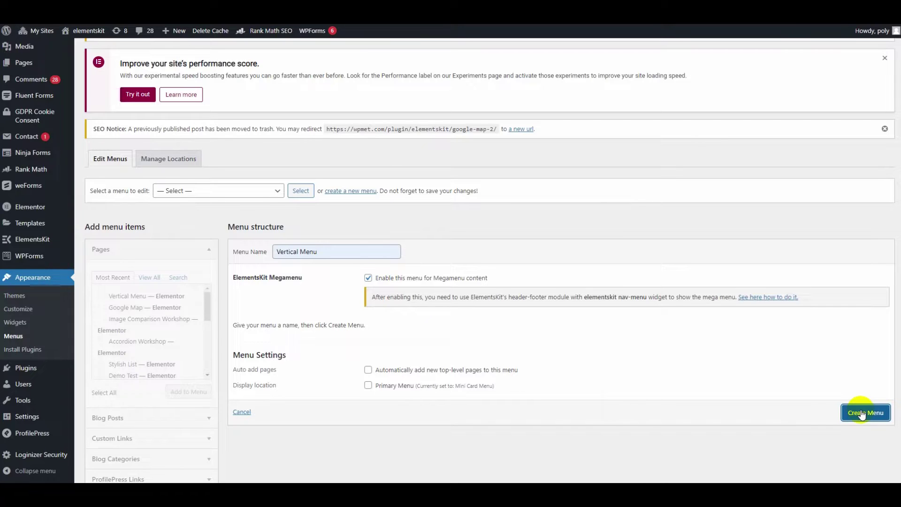
scroll(697, 405, down, 5)
scroll(548, 405, down, 2)
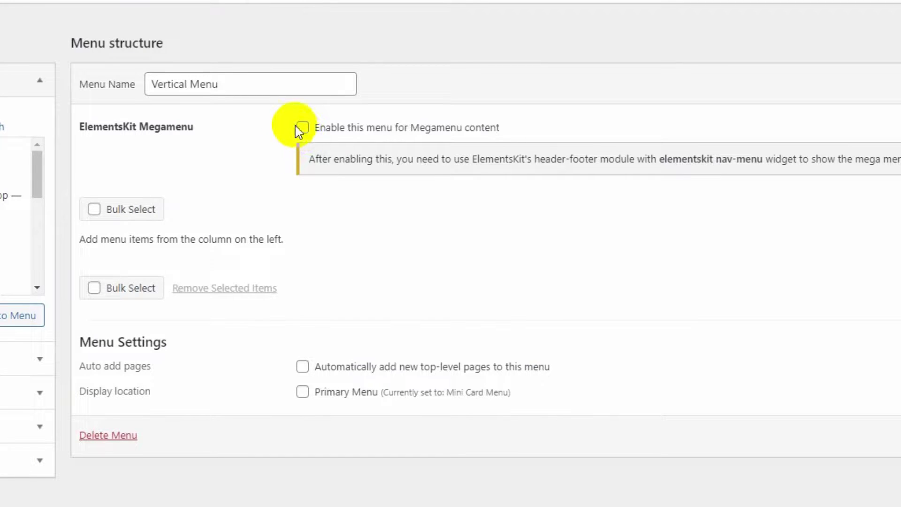
Step: Enable Megamenu content and add custom links Features, Elements, Templates and Help to the menu
click(301, 129)
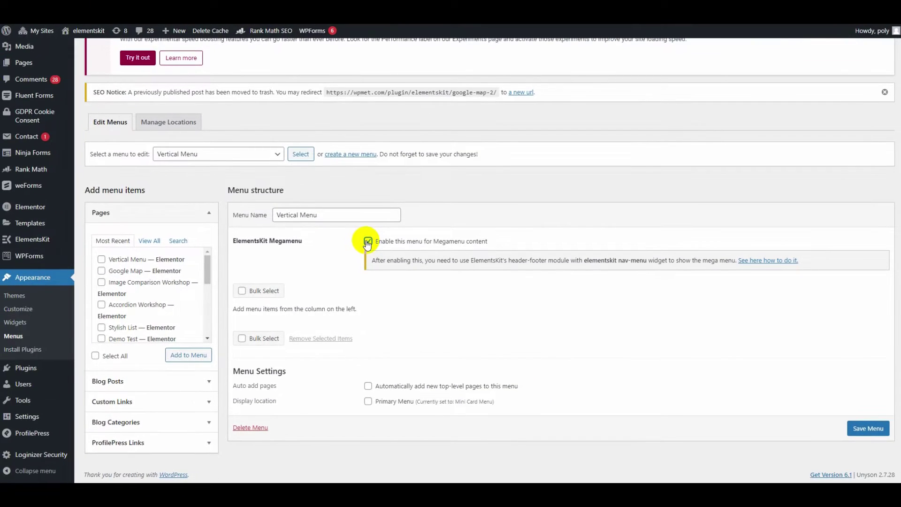
click(120, 400)
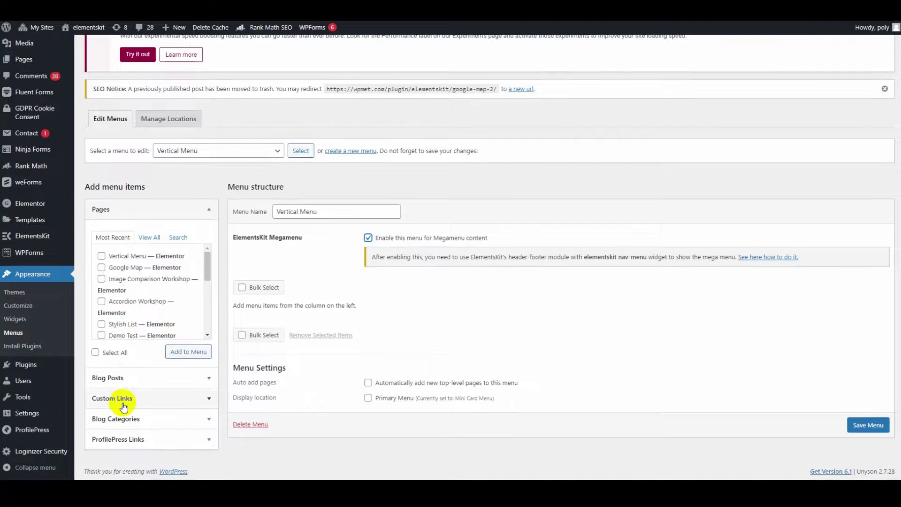
click(168, 305)
click(187, 325)
click(168, 304)
text(Elements)
click(188, 324)
click(167, 283)
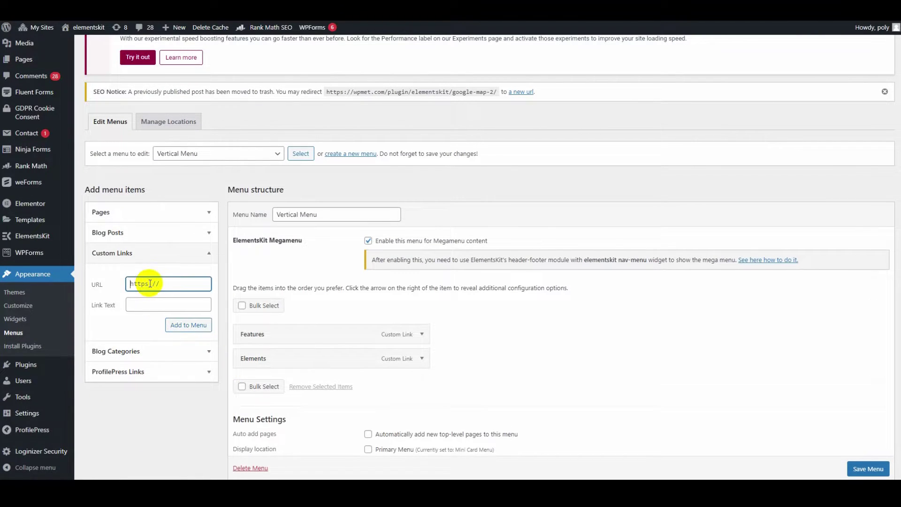
click(167, 305)
text(Templates)
click(187, 325)
click(167, 284)
click(169, 304)
text(Help)
click(188, 325)
Step: Add custom links Submenu 1, Submenu 2, Submenu 3 and My Account to the menu
click(168, 305)
click(188, 324)
click(167, 210)
text(Submenu 2)
click(188, 230)
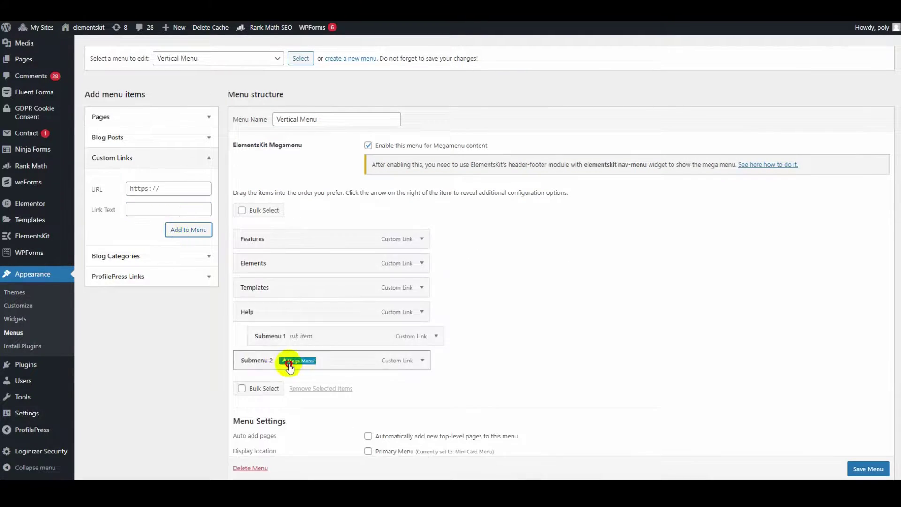
click(168, 209)
key(BackSpace)
text(u 3)
click(188, 230)
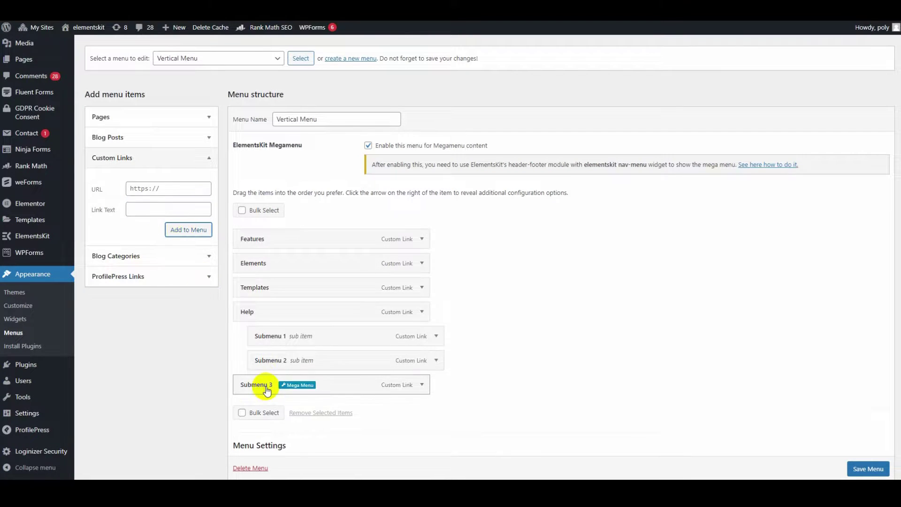
click(168, 209)
click(188, 230)
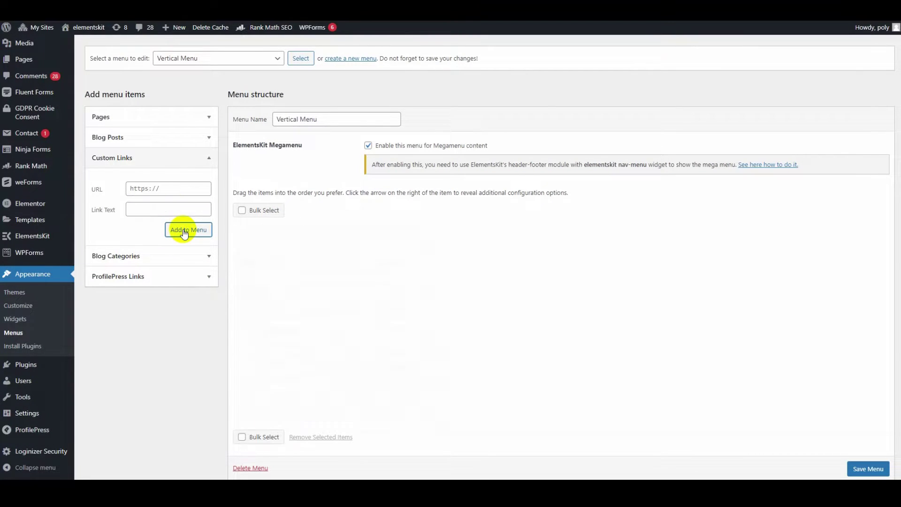
scroll(382, 340, down, 2)
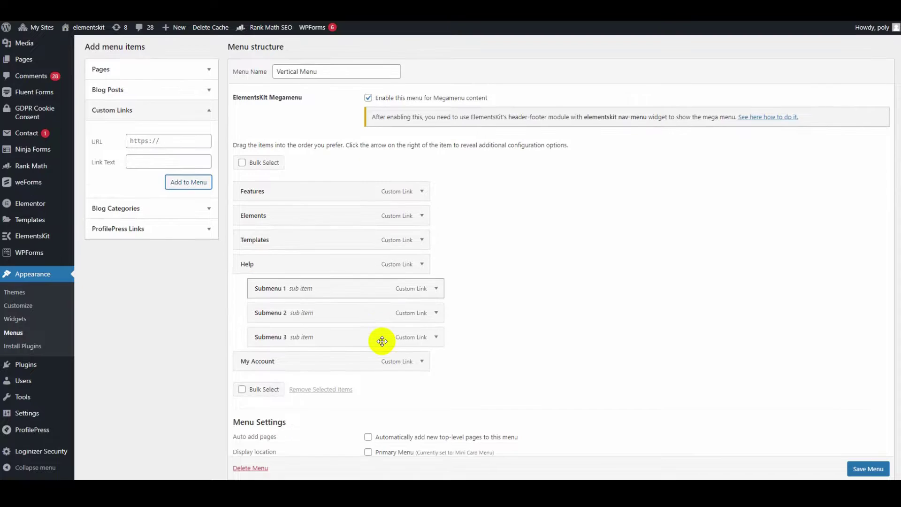
scroll(383, 341, up, 2)
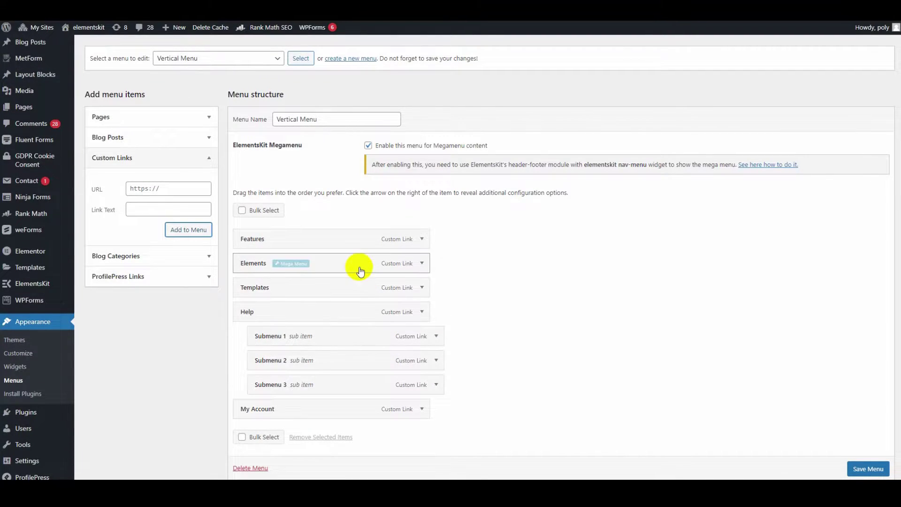
mouse_move(331, 191)
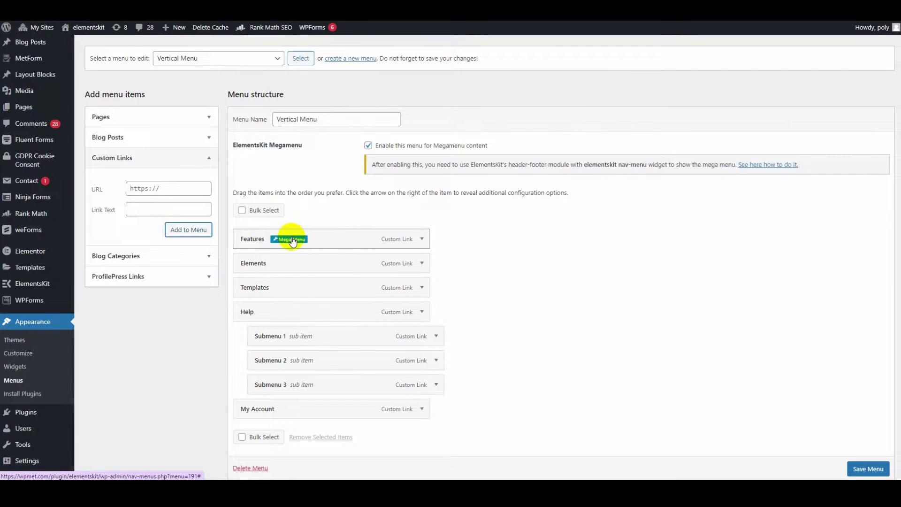
Step: Turn on Megamenu for Features and set its icon colour to white #ffffff, showing the icon list
click(291, 240)
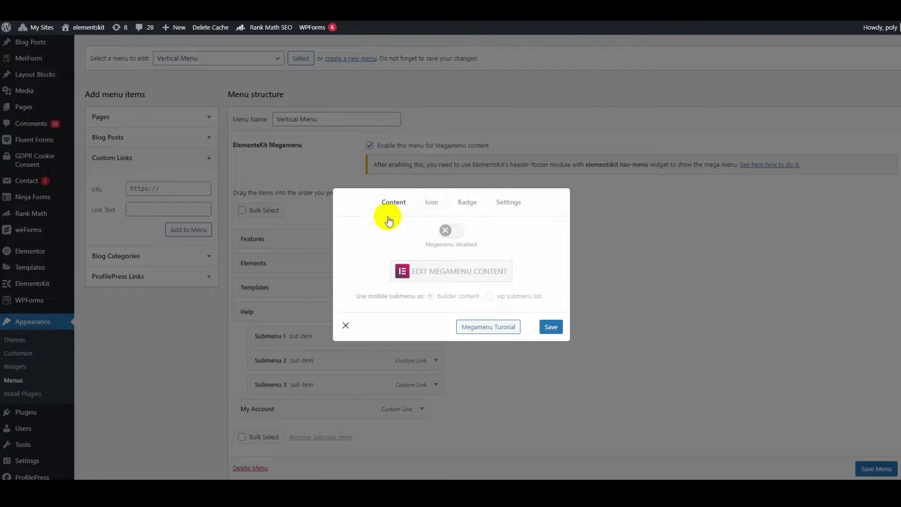
click(451, 233)
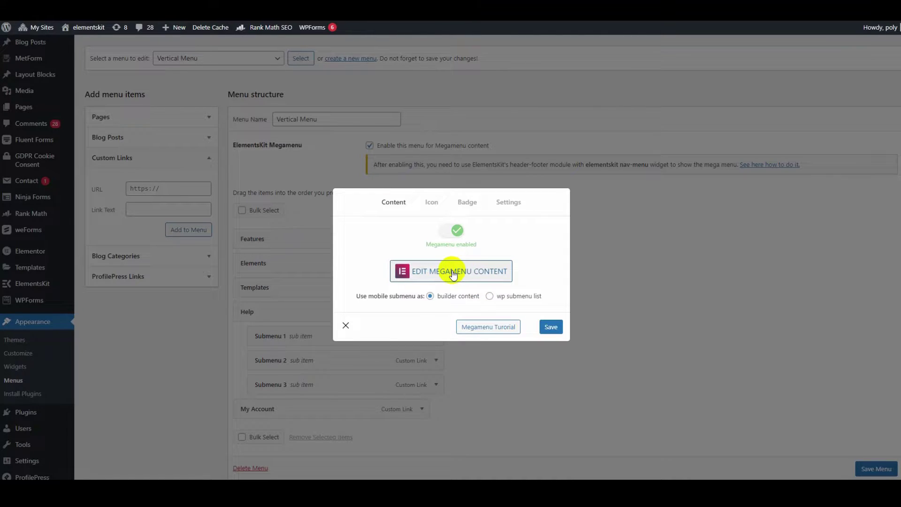
click(432, 208)
click(523, 243)
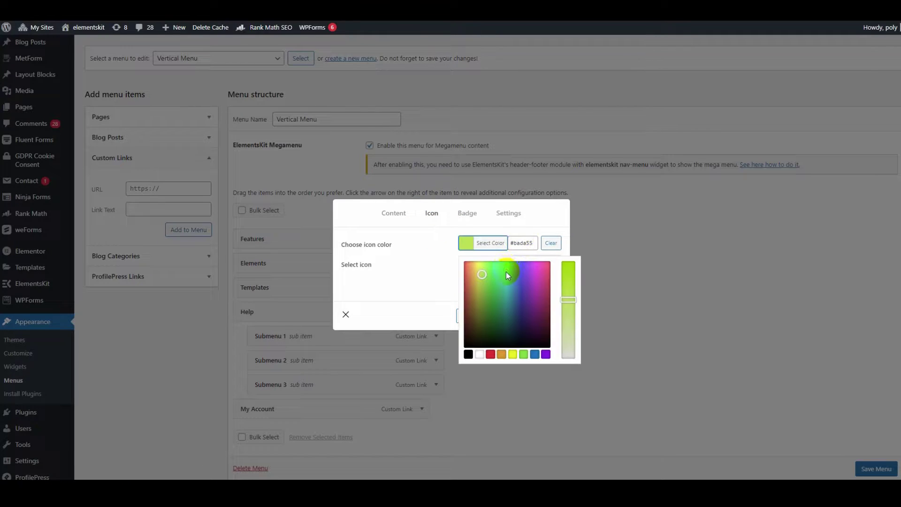
text(#fff)
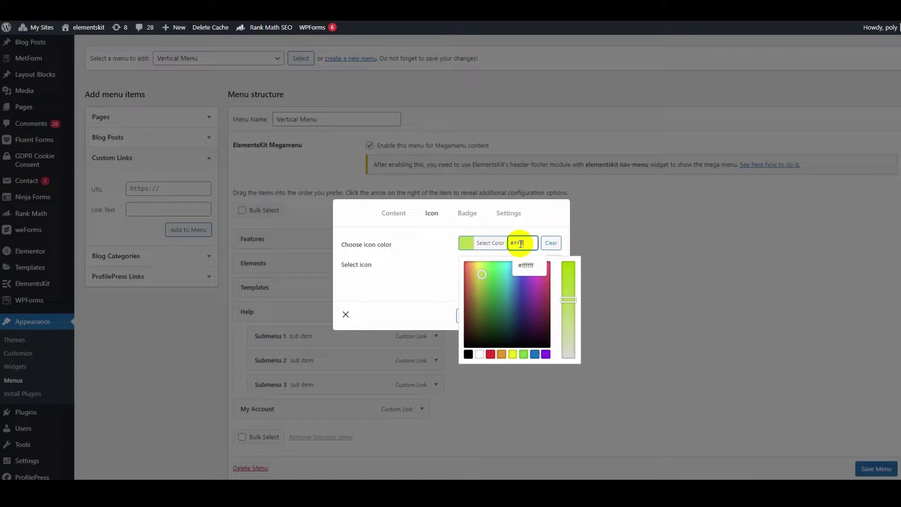
click(431, 249)
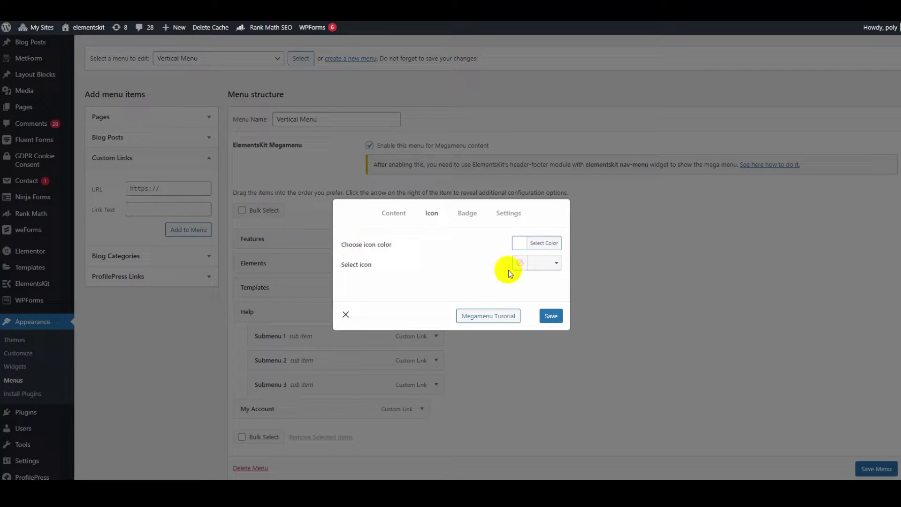
click(538, 266)
Step: Pick an icon for Features and give it a 'Hot' badge label
click(489, 361)
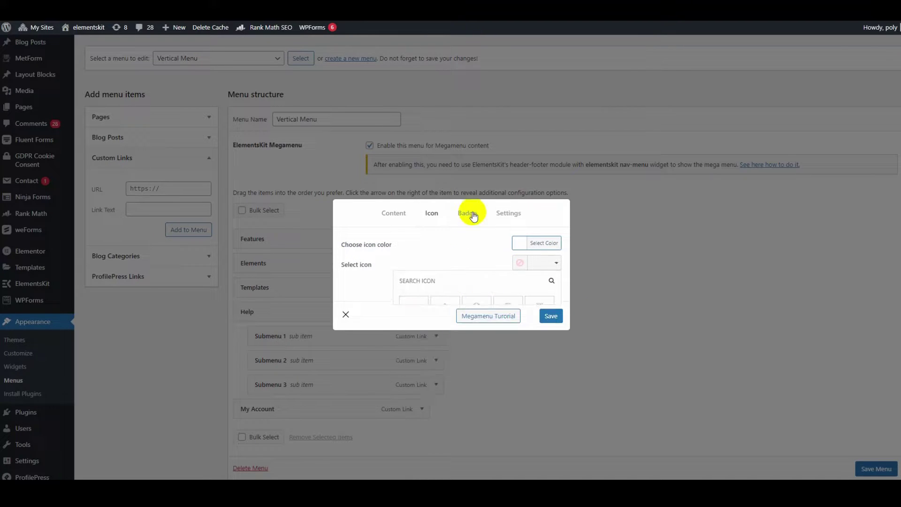
click(467, 213)
click(519, 243)
text(Hot)
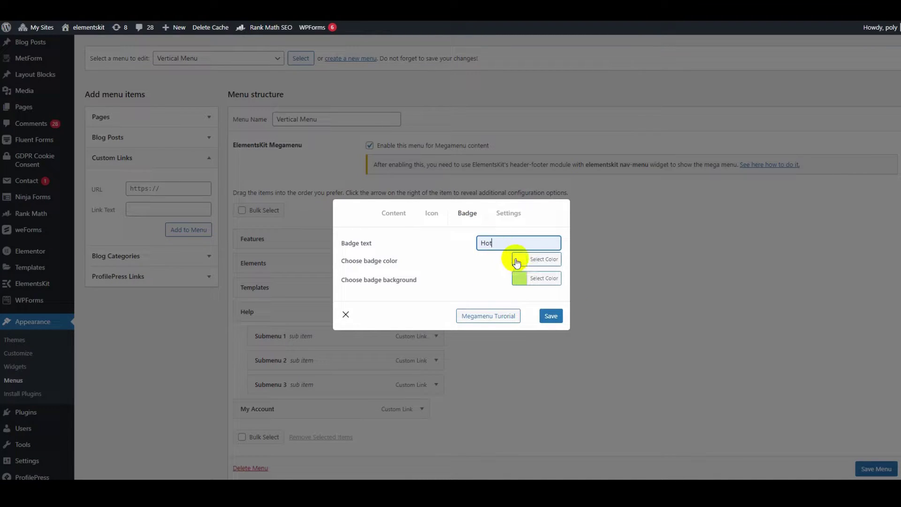
click(520, 261)
click(431, 253)
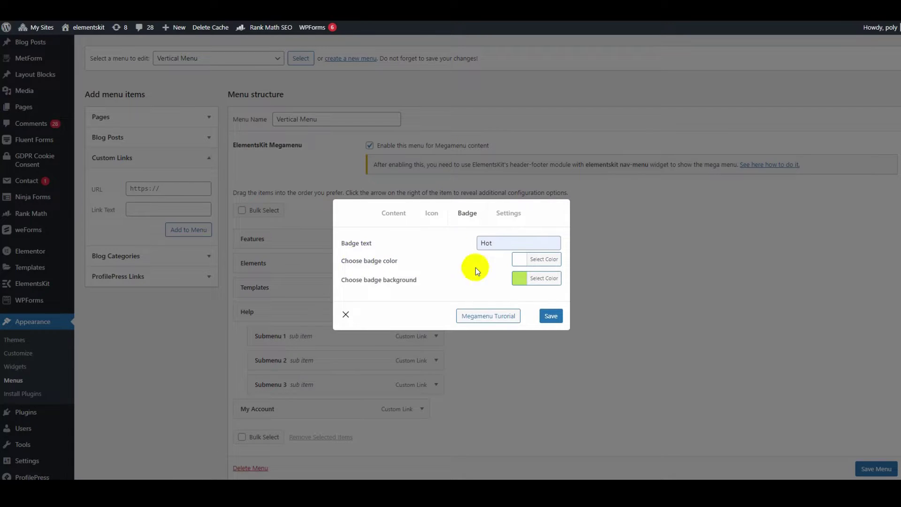
Step: Change the Hot badge background colour to a blue shade
click(519, 281)
click(525, 311)
click(535, 390)
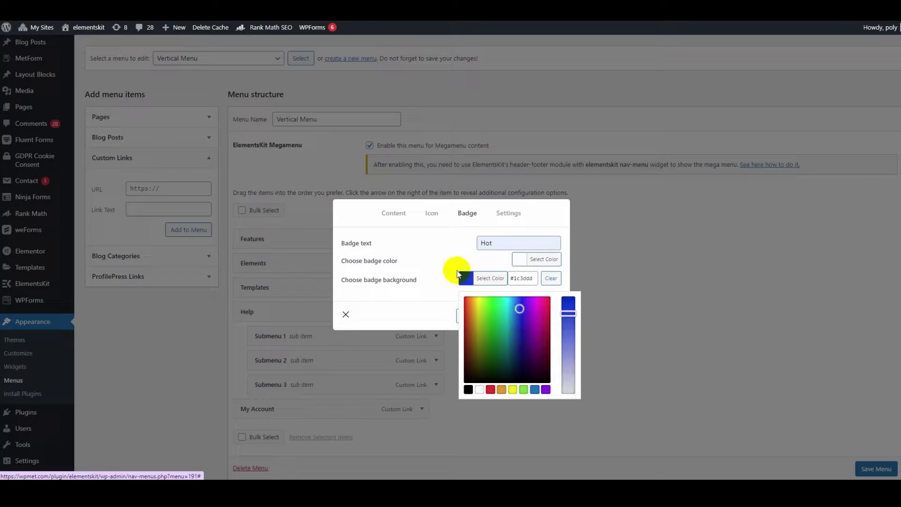
Step: Set the Features mega menu to a custom 750px width, relative position and no Ajax loading
click(456, 271)
click(508, 213)
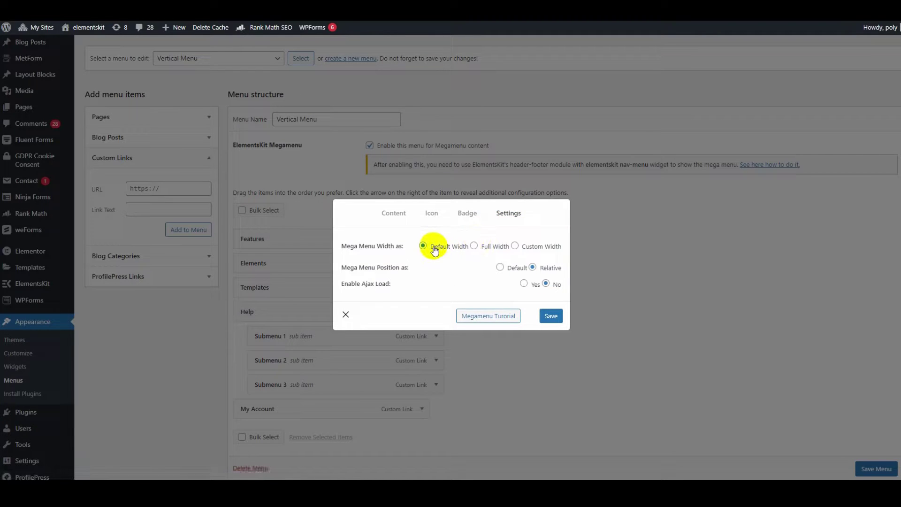
click(524, 284)
click(546, 284)
click(474, 246)
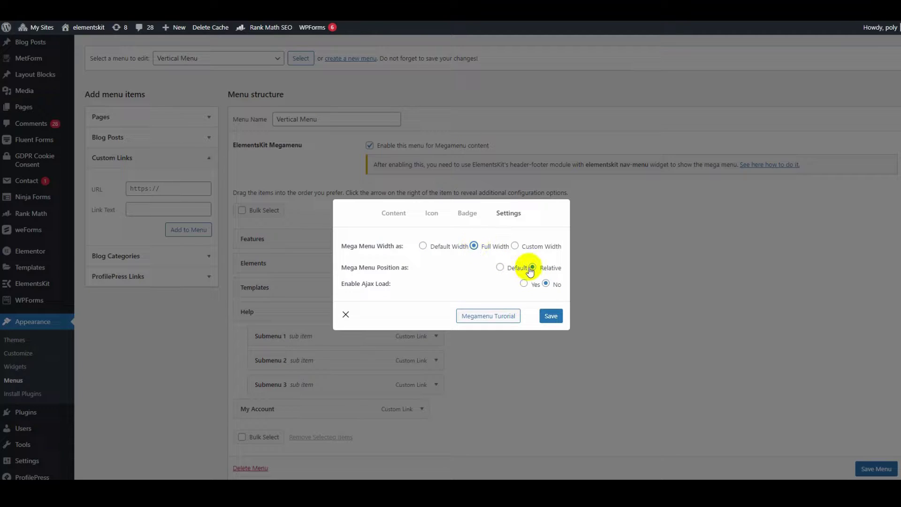
click(501, 267)
click(532, 267)
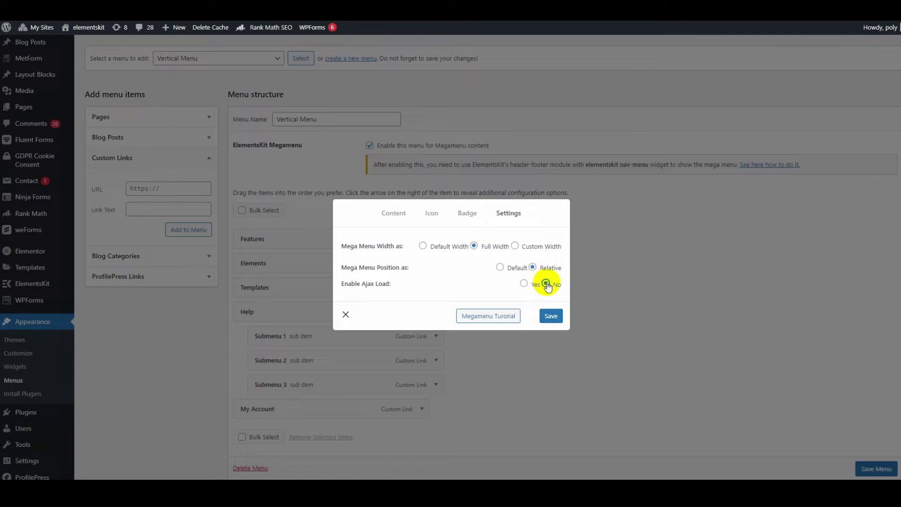
click(516, 246)
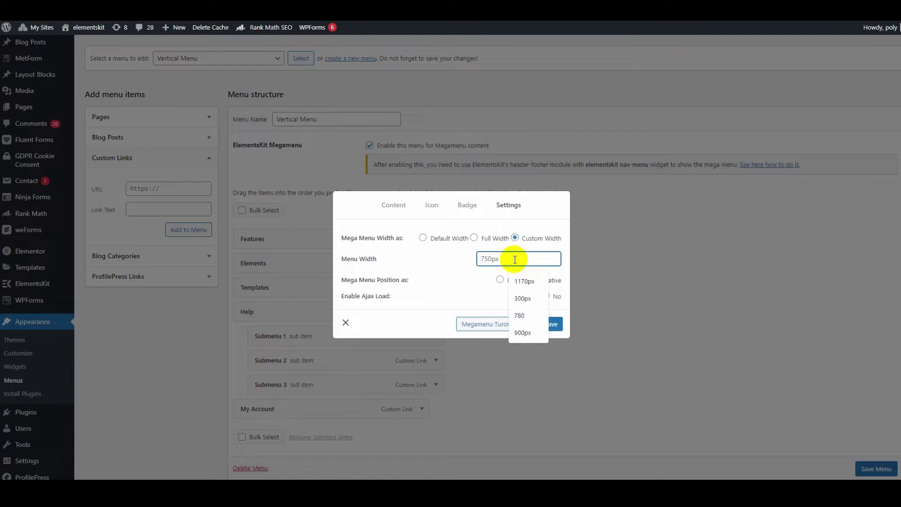
click(465, 272)
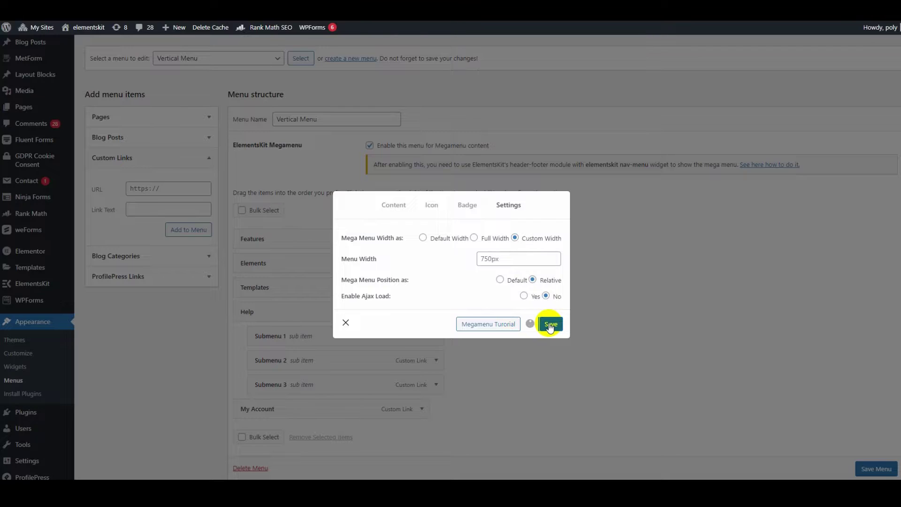
Step: Open the Features mega menu content for editing in Elementor from the Content settings
click(394, 205)
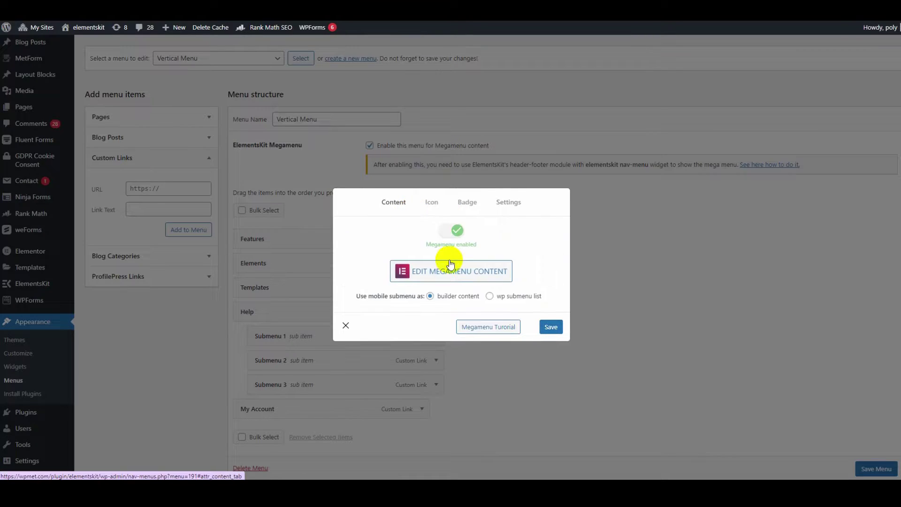
click(462, 272)
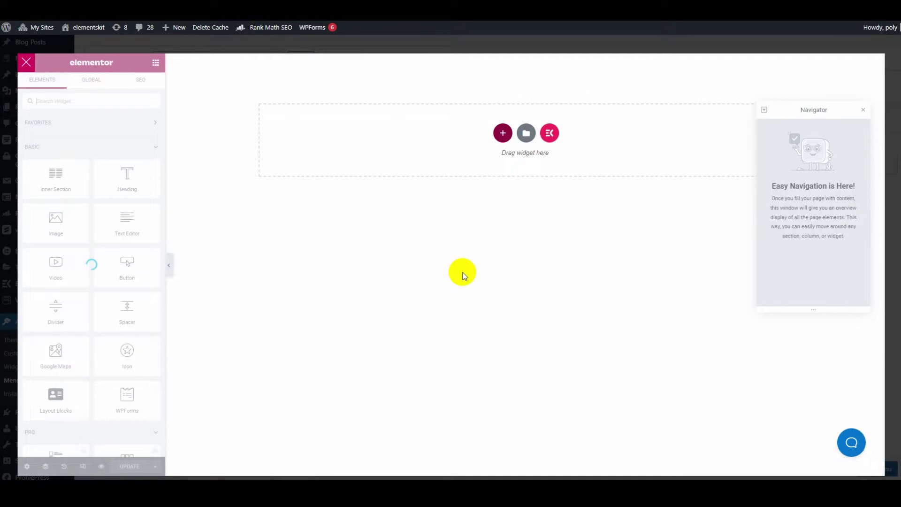
Step: Insert the 'Mega Menu - Electronics Dark' section from the ElementsKit template library
click(549, 133)
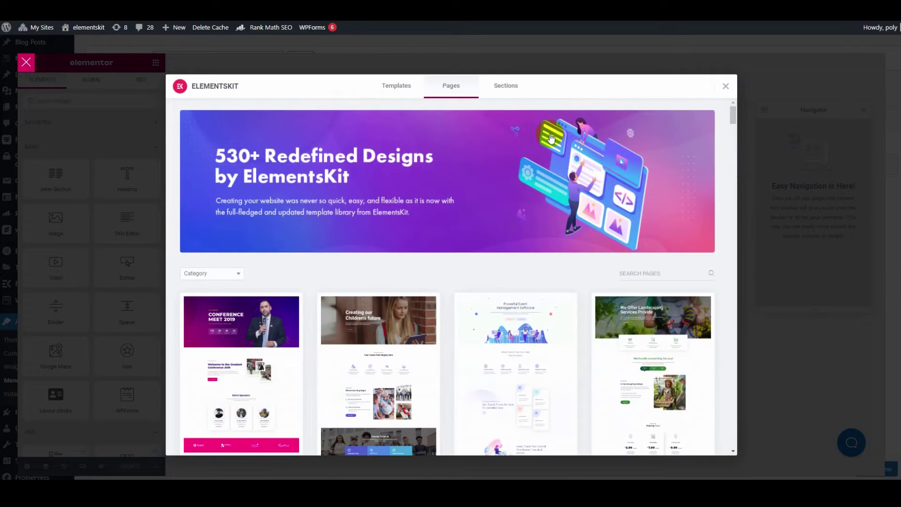
click(504, 85)
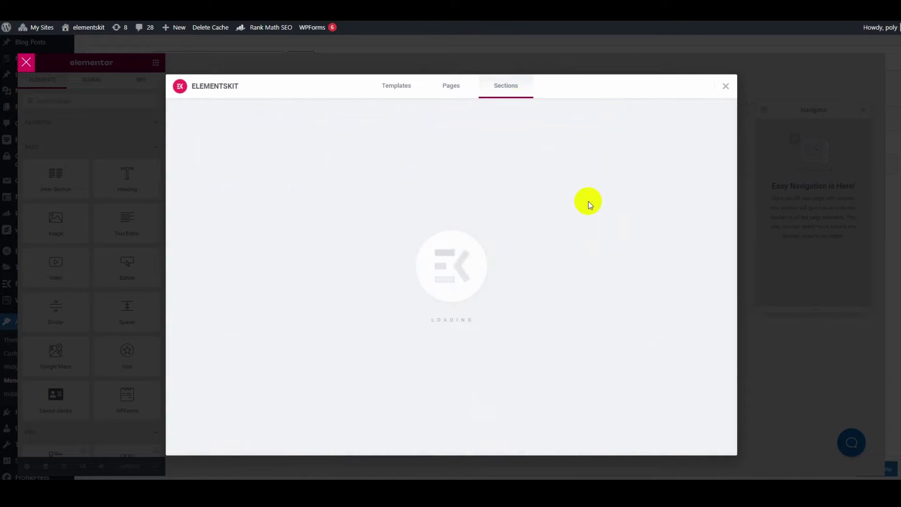
click(643, 273)
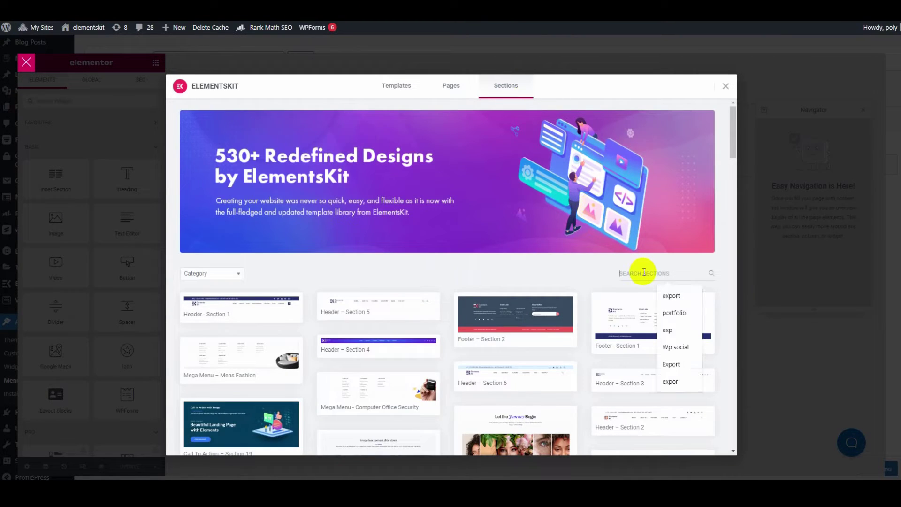
text(mega menu)
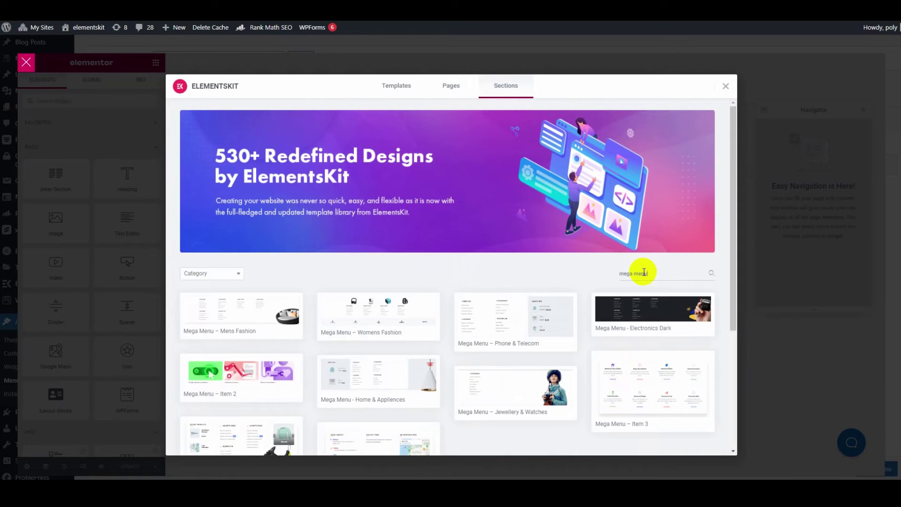
click(652, 313)
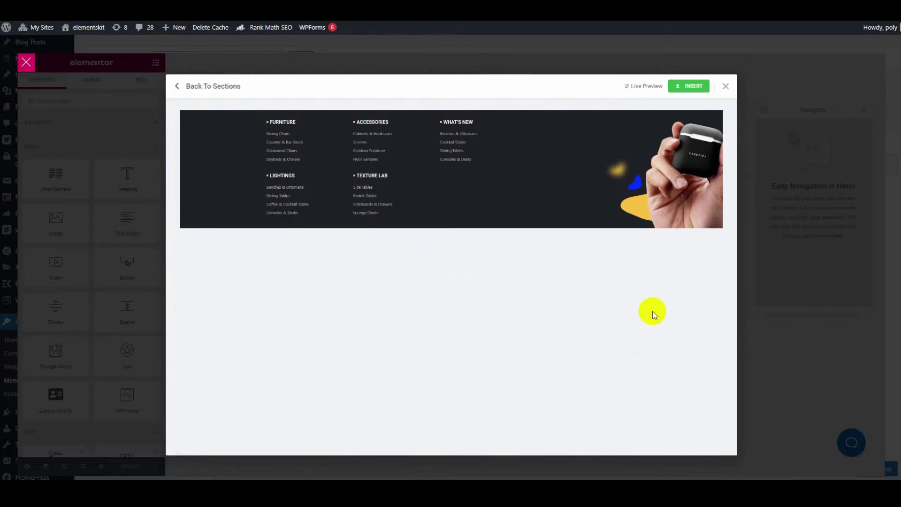
click(685, 87)
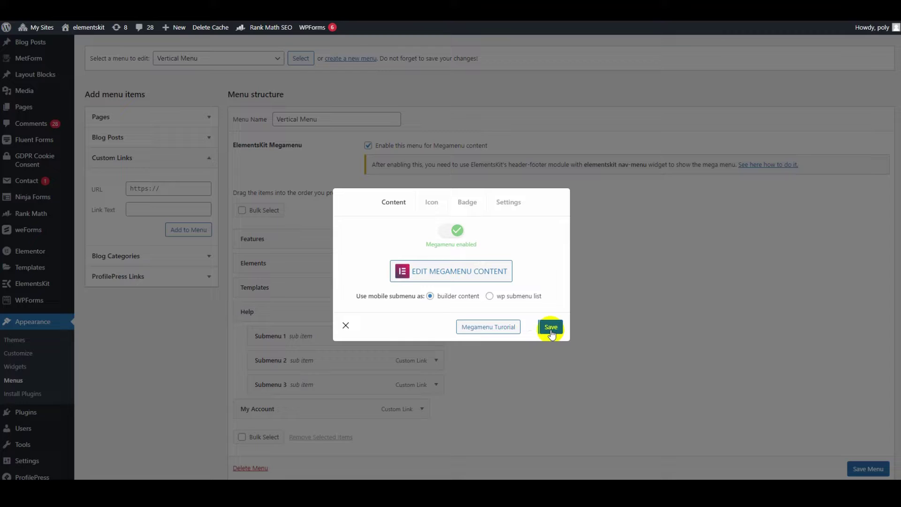
Step: Save the Features mega menu settings and save the whole Vertical Menu
click(551, 328)
scroll(452, 282, down, 1)
click(868, 469)
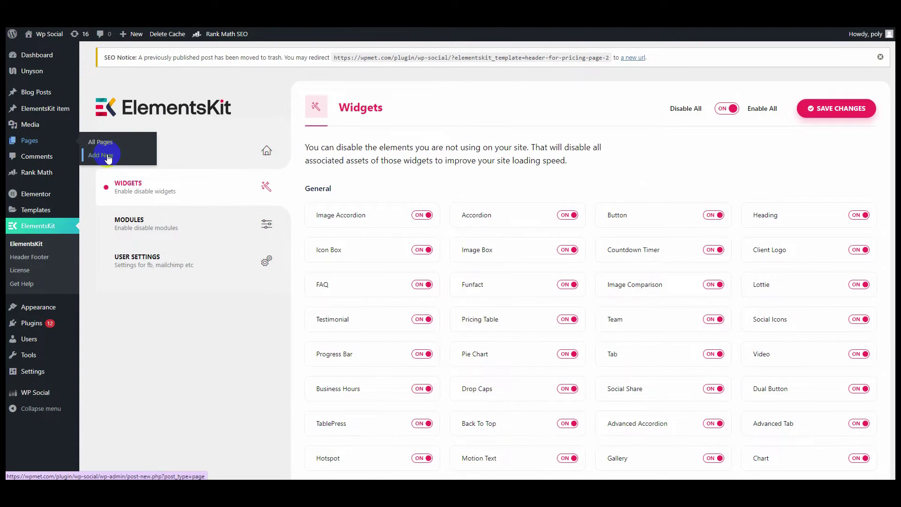
Step: Publish a new page 'Vertical Menu' using the Elementor Canvas template and edit it with Elementor
click(108, 157)
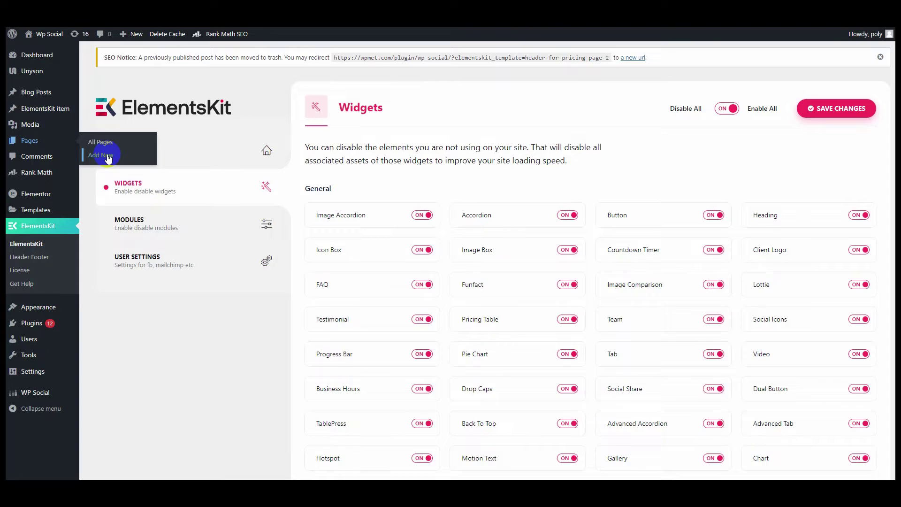
text(V)
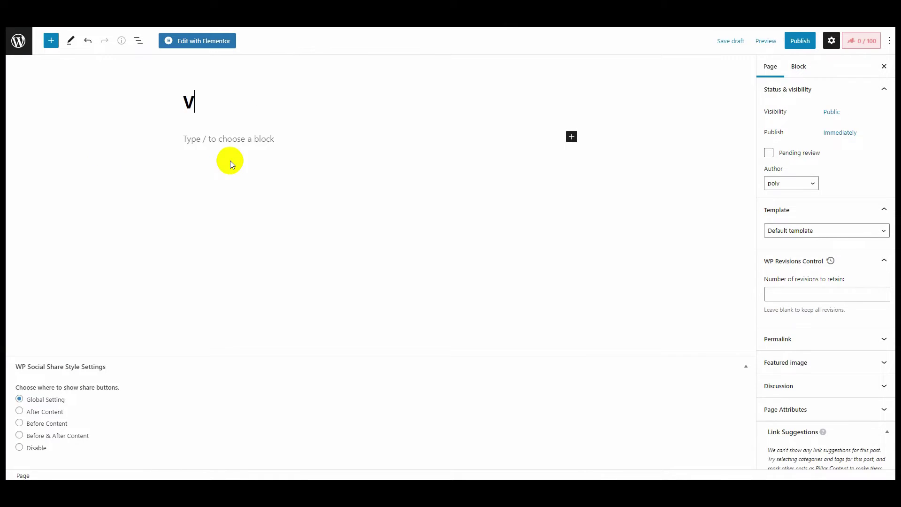
text(ertical )
text(Menu)
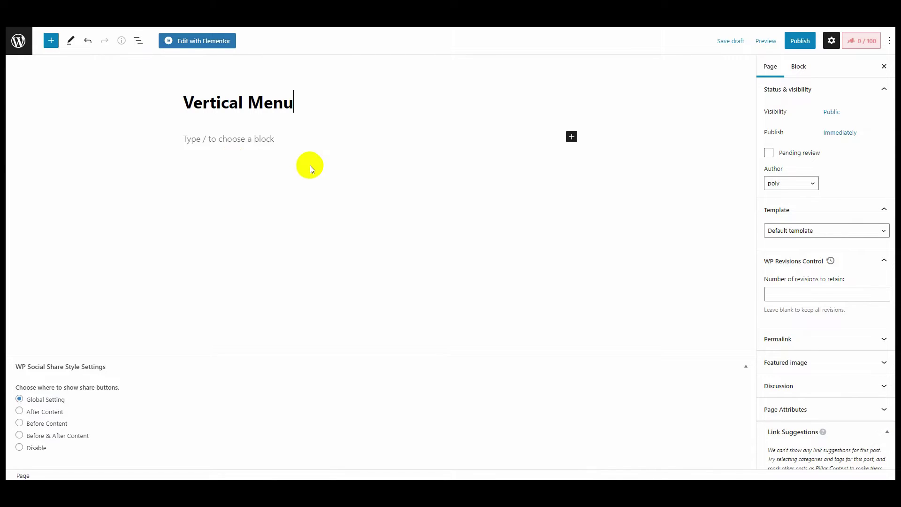
click(803, 230)
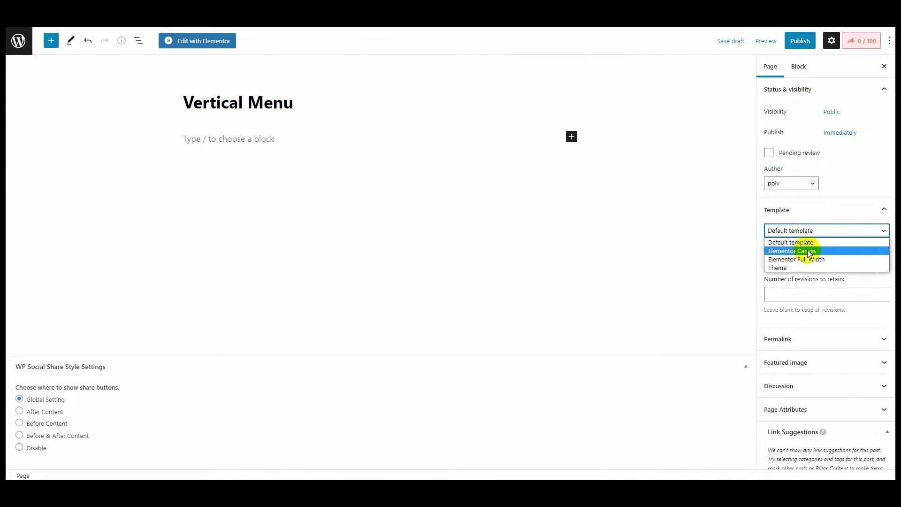
click(792, 251)
click(800, 40)
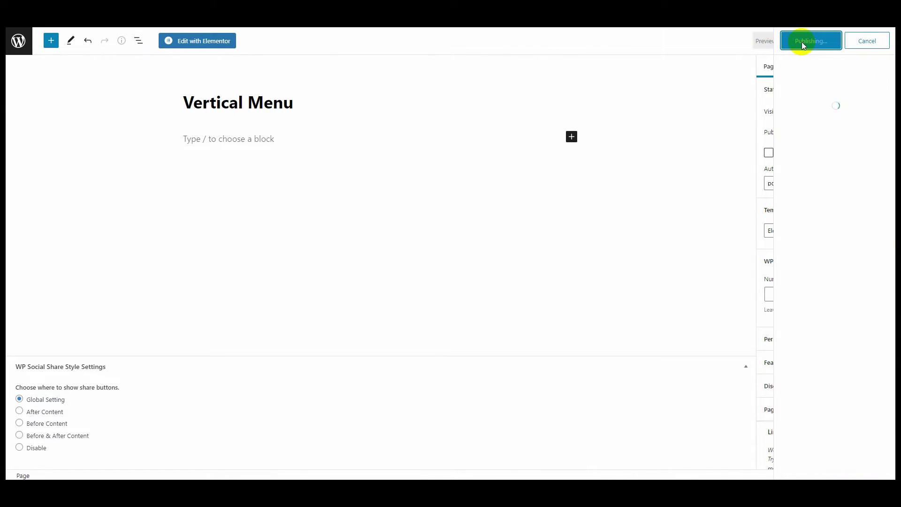
click(211, 41)
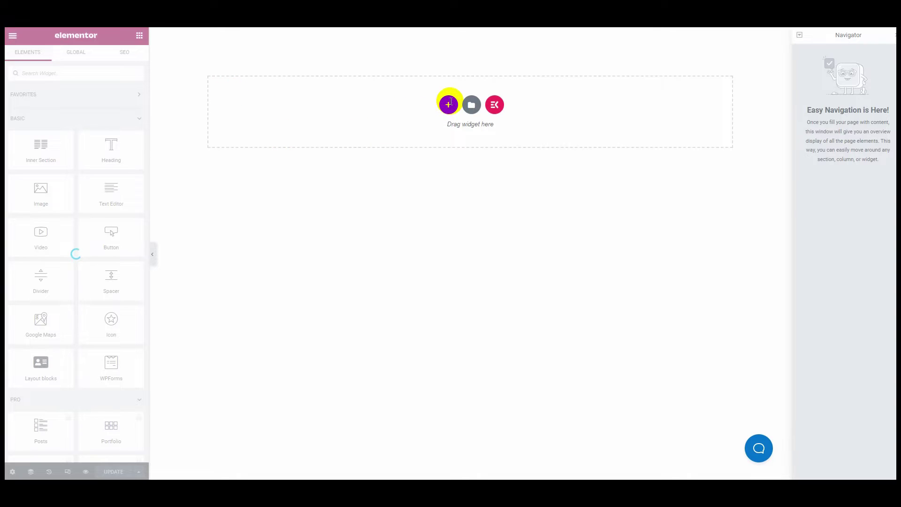
Step: Add a two-column section and place an ElementsKit Vertical Menu widget in the left column
click(448, 104)
click(389, 129)
click(211, 35)
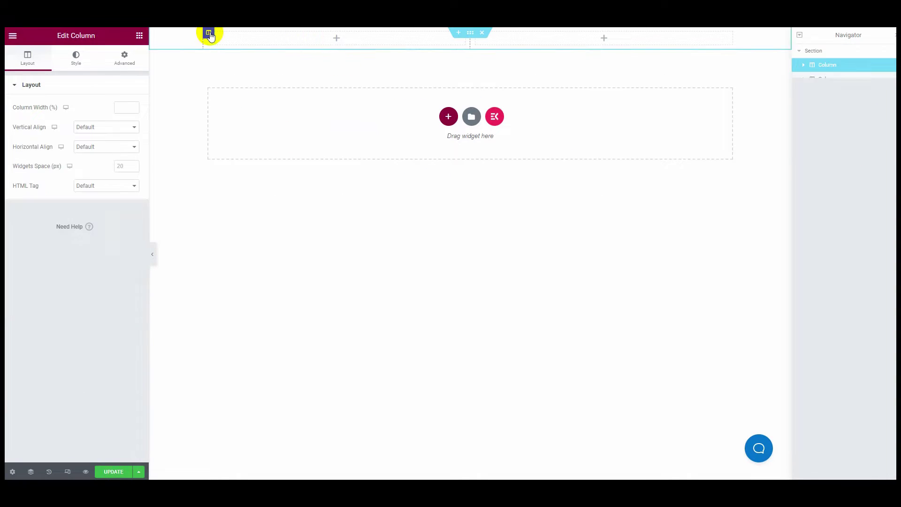
click(814, 51)
click(125, 58)
click(209, 35)
click(140, 35)
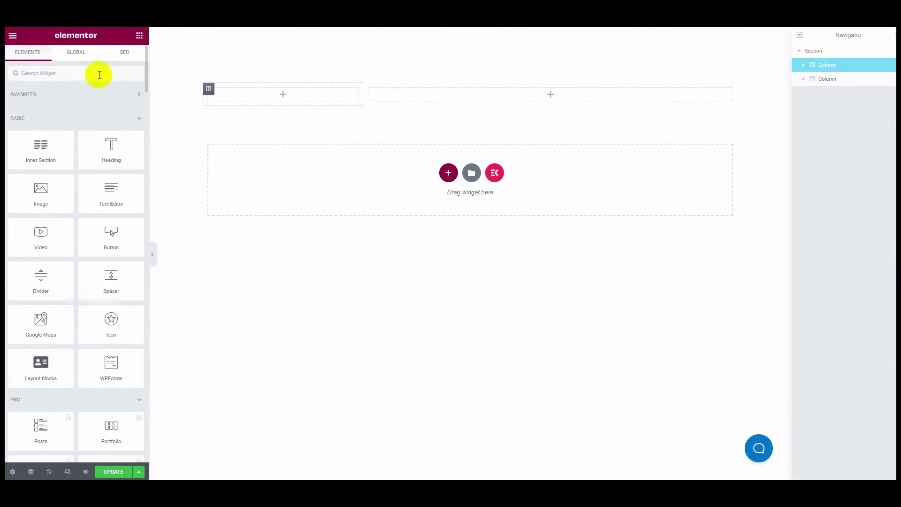
click(99, 74)
text(ver)
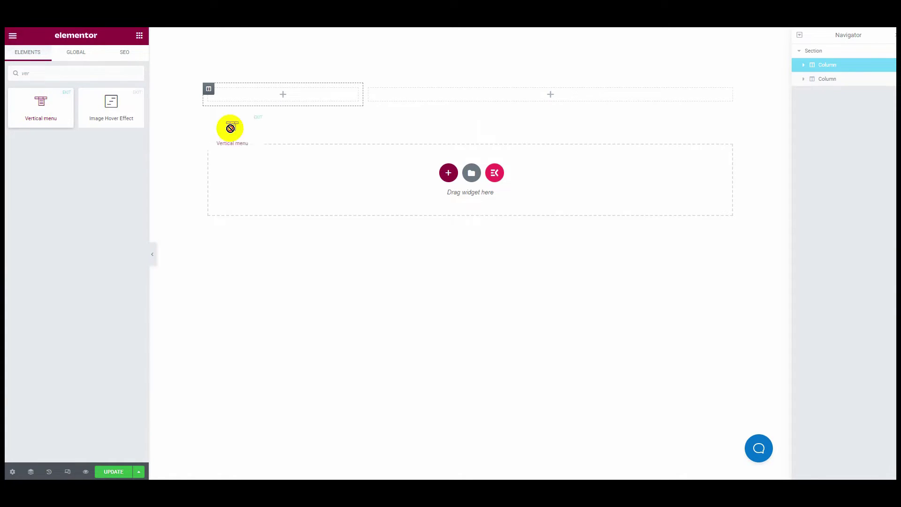
drag(40, 106, 269, 94)
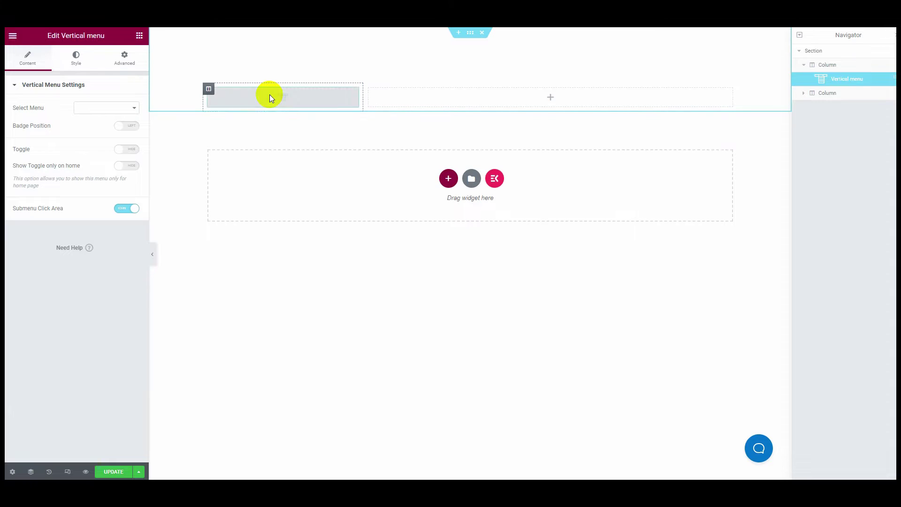
Step: Show the Vertical Menu in the widget and move the Hot badge to the right side
click(106, 107)
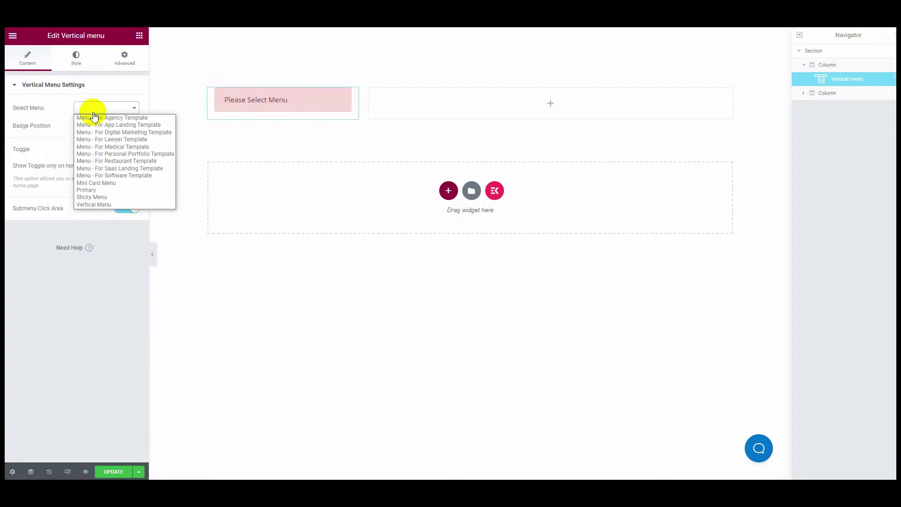
click(98, 205)
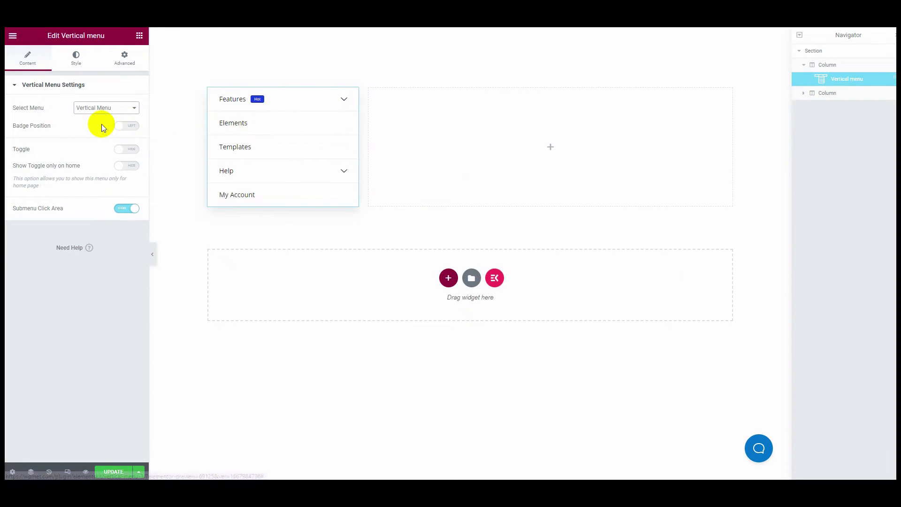
click(125, 128)
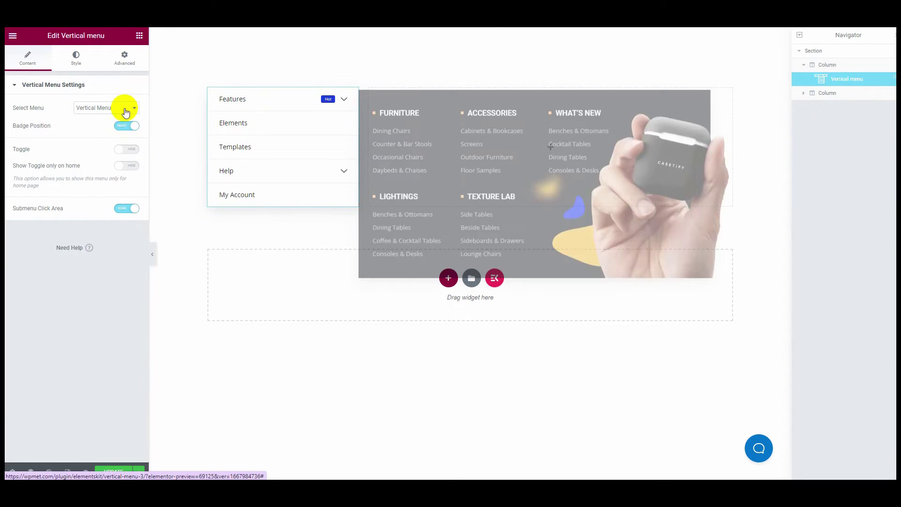
Step: Turn Badge Position off so Hot sits beside Features, then try Toggle with Show Toggle on all pages
click(126, 127)
click(126, 150)
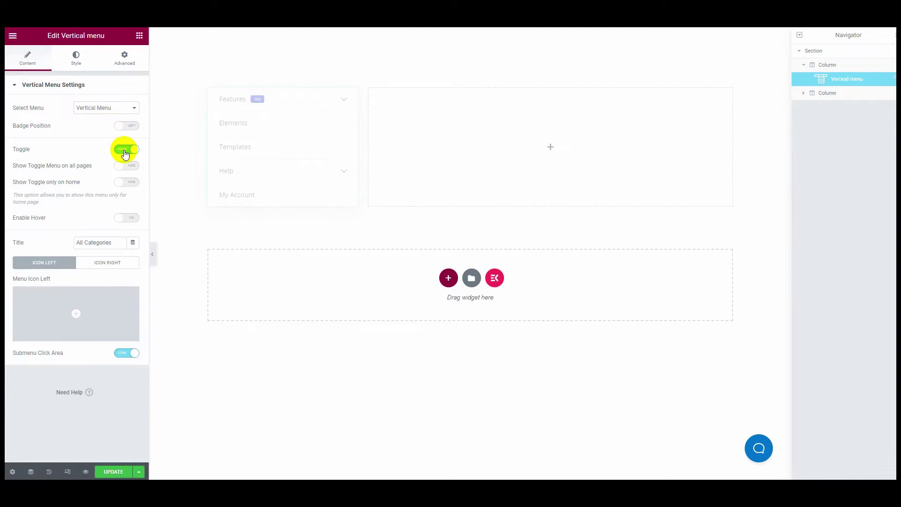
click(125, 166)
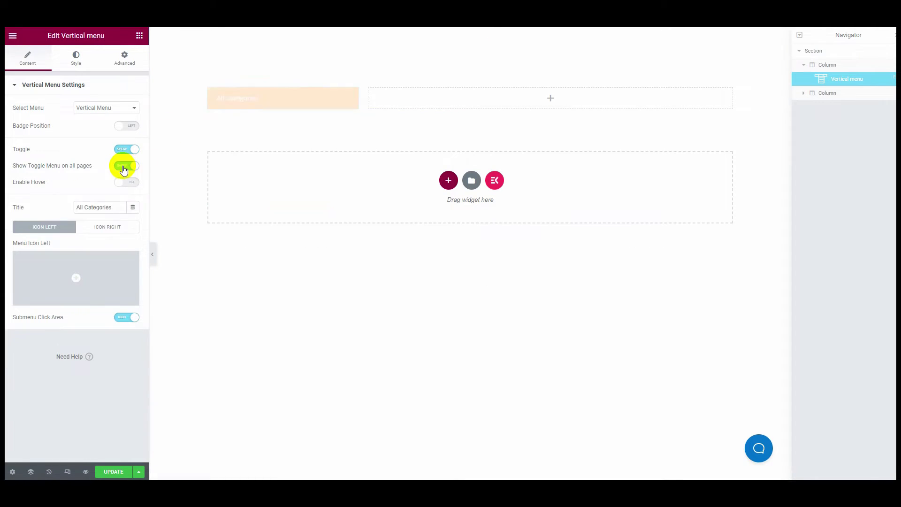
click(125, 167)
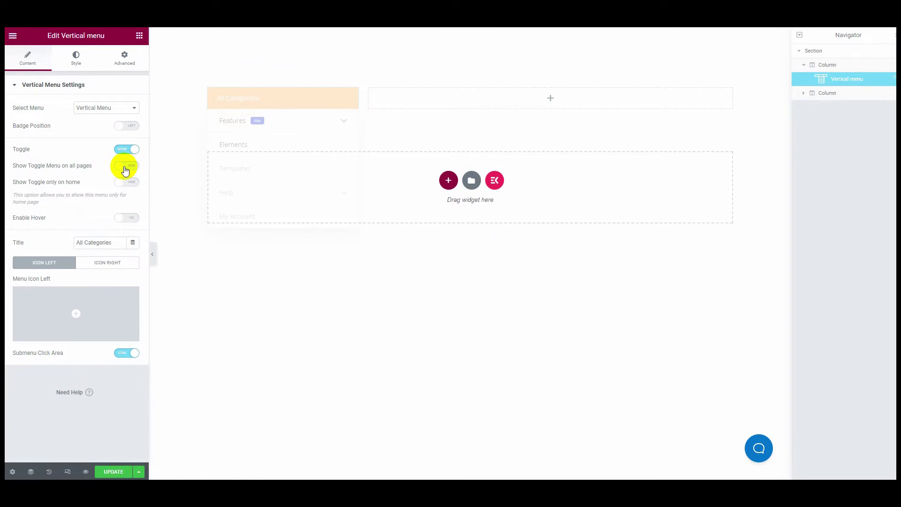
Step: Try showing the toggle on home only, switch Toggle off again and turn Submenu Click Area off
click(128, 185)
click(125, 184)
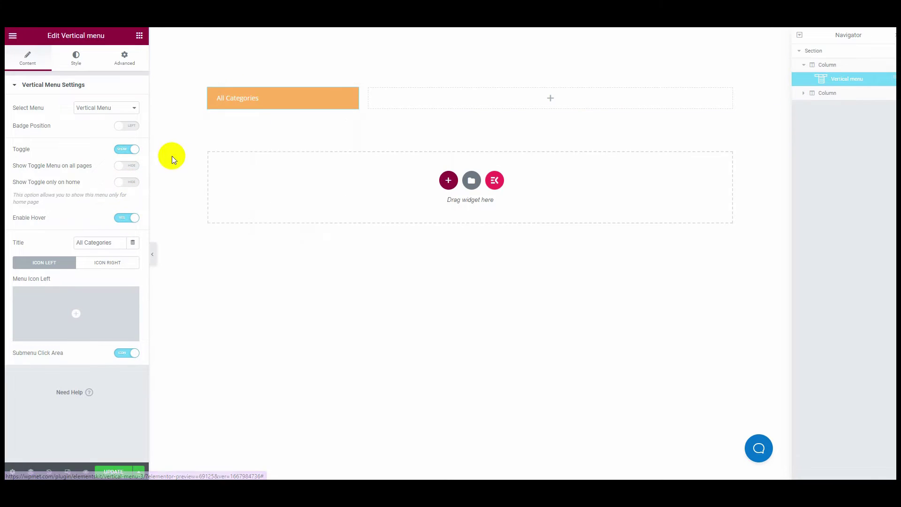
click(126, 150)
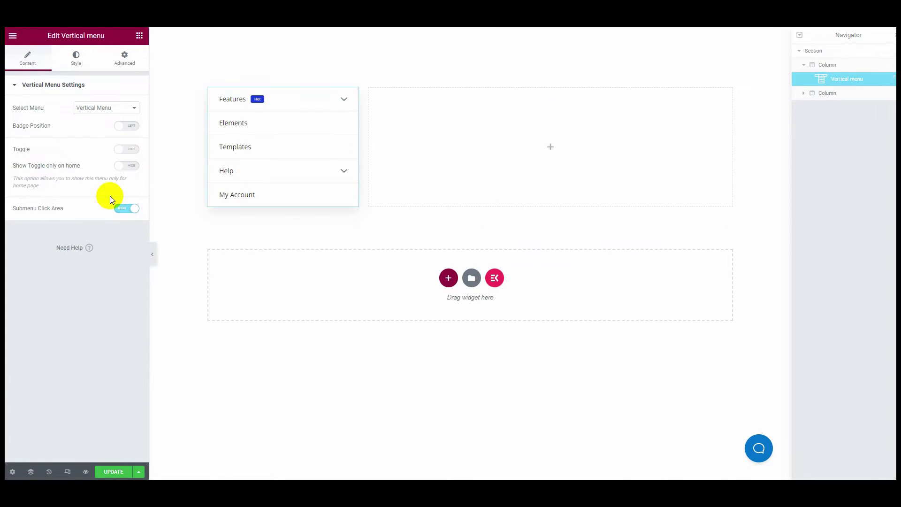
click(124, 210)
Step: Turn Submenu Click Area back on and give the menu container a Classic background type in Style
click(124, 211)
click(76, 60)
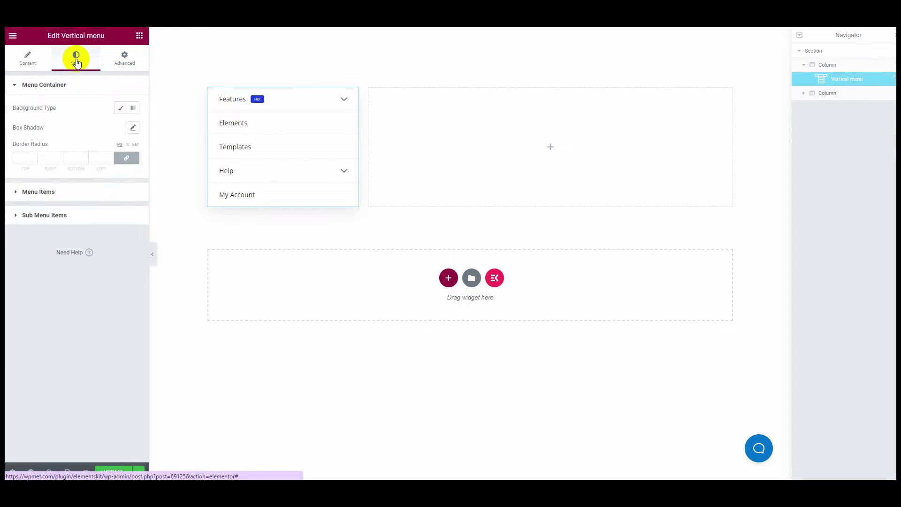
click(121, 107)
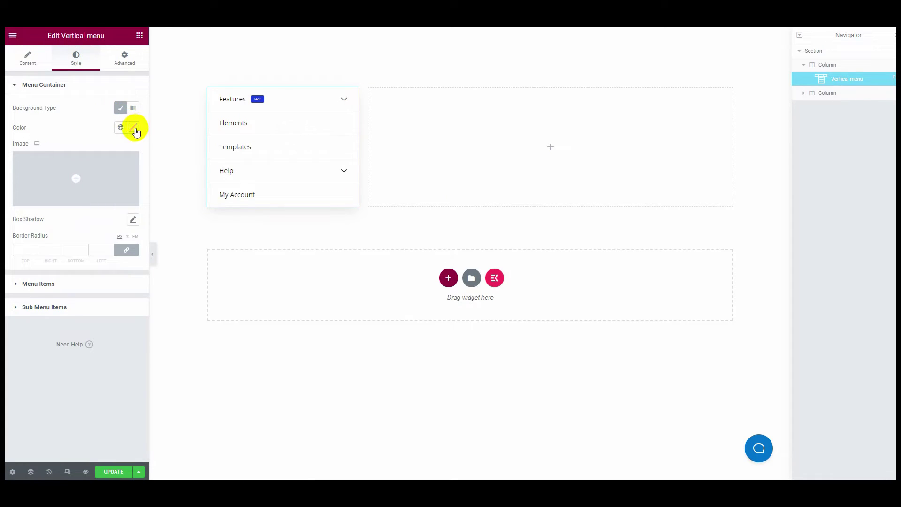
click(134, 128)
Step: Try a blue container background, clear the colour again and review the Box Shadow settings
click(93, 248)
drag(128, 185, 82, 179)
click(96, 146)
click(68, 132)
click(133, 223)
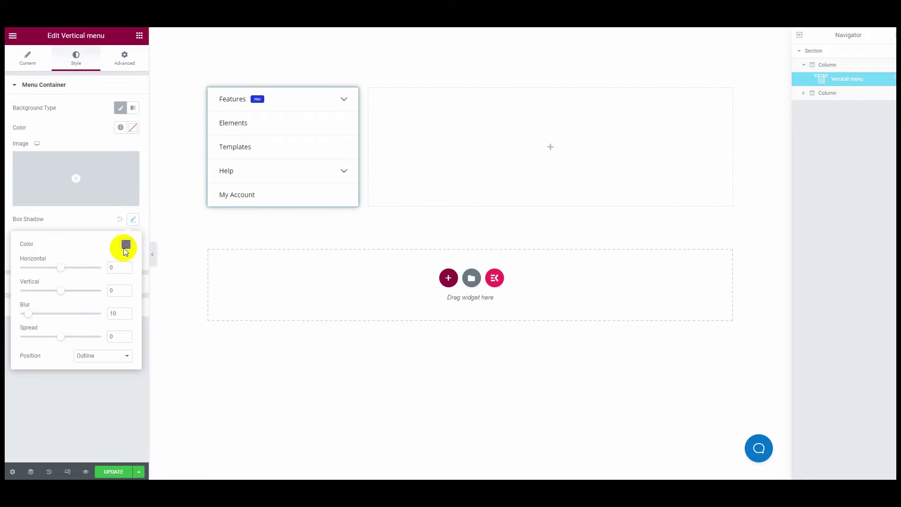
click(133, 220)
mouse_move(23, 250)
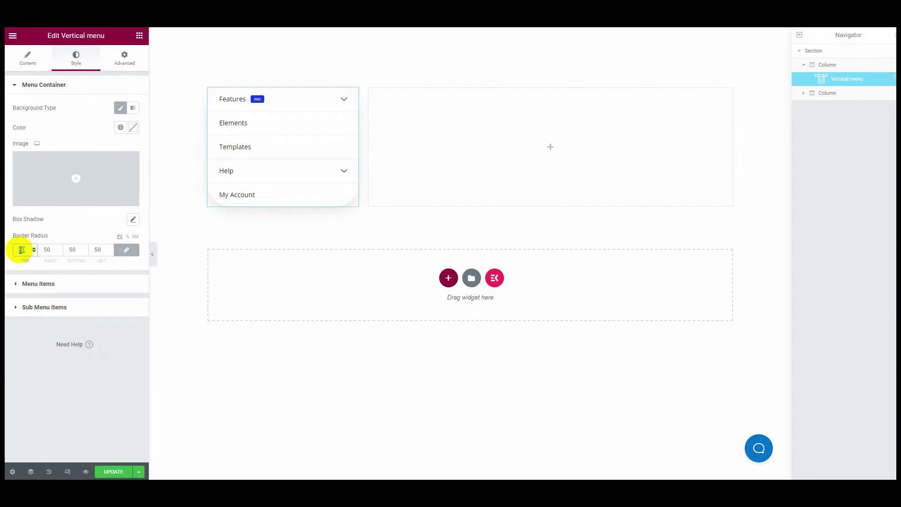
Step: Look through the Menu Items typography font choices without changing them
click(47, 284)
click(132, 151)
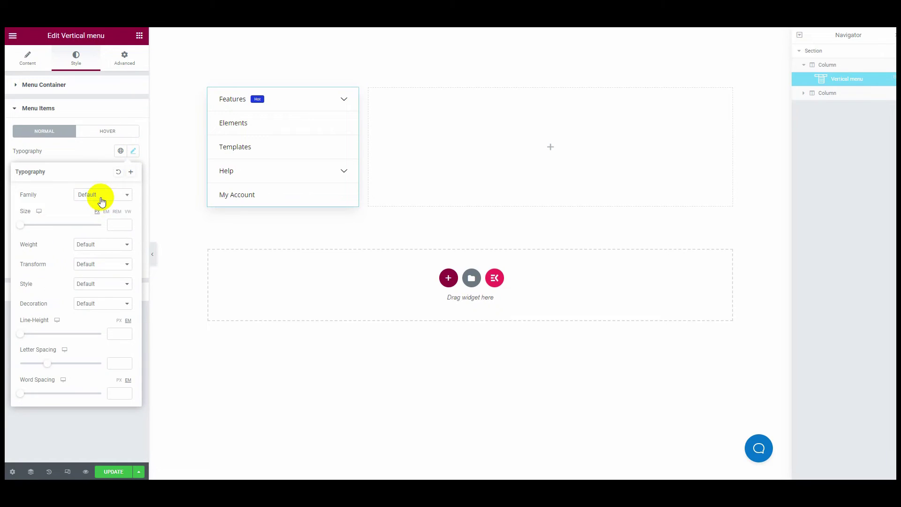
click(102, 195)
click(133, 151)
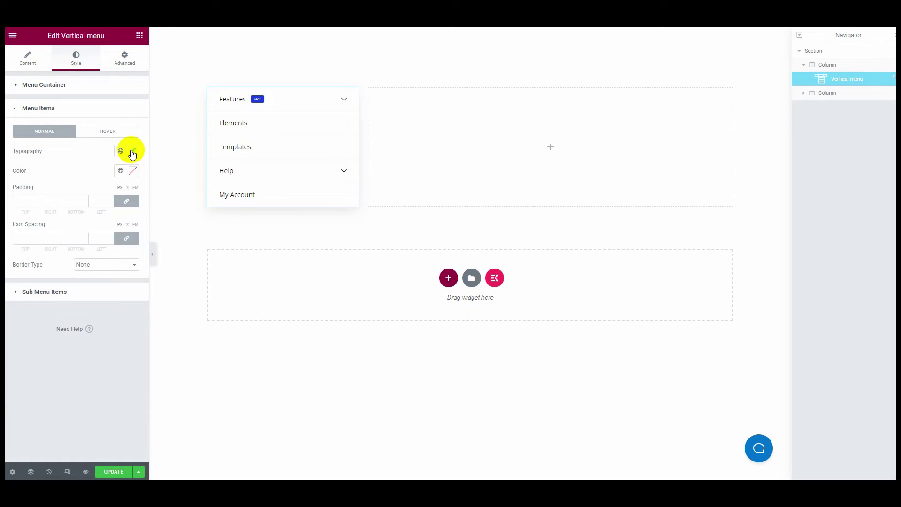
Step: Set the menu item text colour to black
click(133, 171)
click(79, 291)
drag(79, 282, 61, 217)
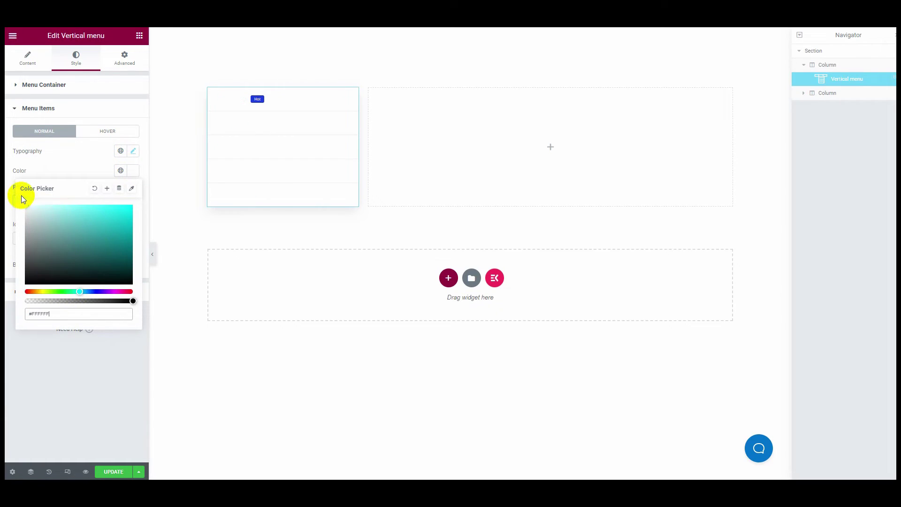
drag(98, 279, 63, 281)
click(48, 204)
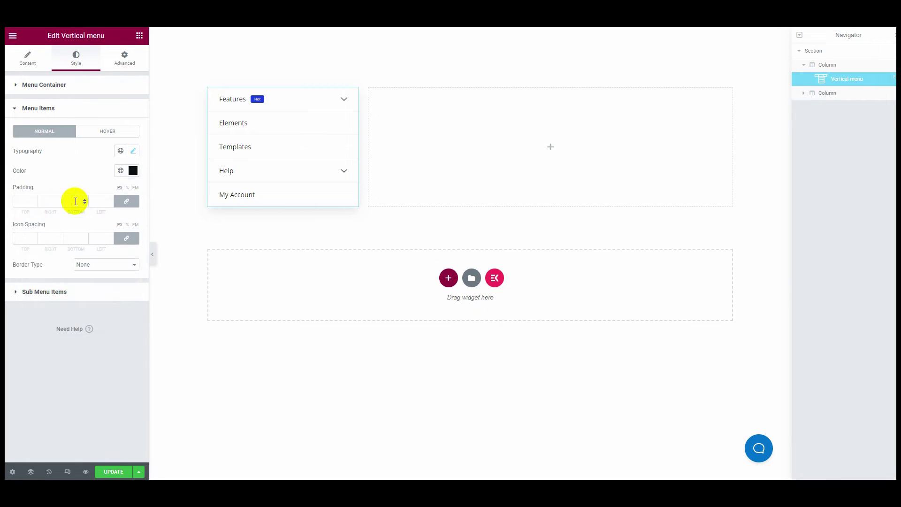
text(55)
Step: Set icon spacing 20, try a Solid item border then leave Border Type at None
click(20, 240)
key(Tab)
text(20)
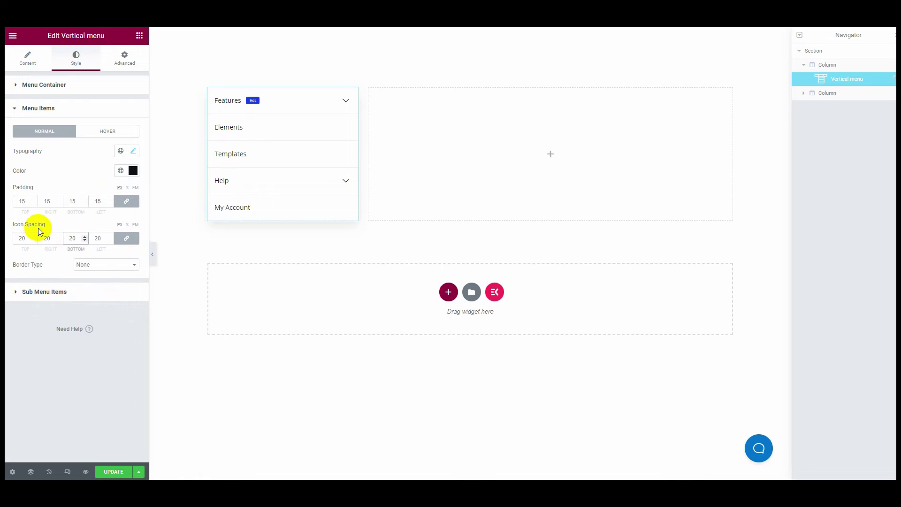
click(105, 263)
click(97, 292)
click(104, 265)
click(104, 263)
click(85, 280)
click(46, 295)
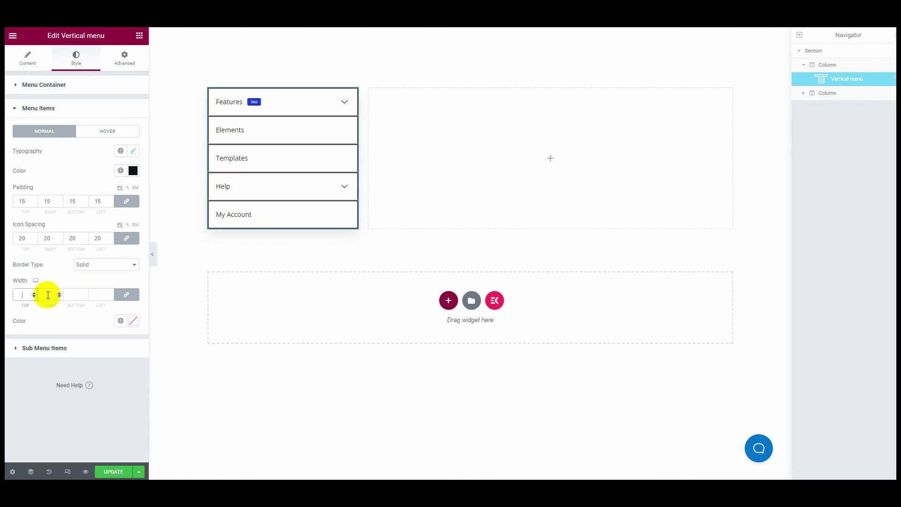
click(105, 265)
click(44, 294)
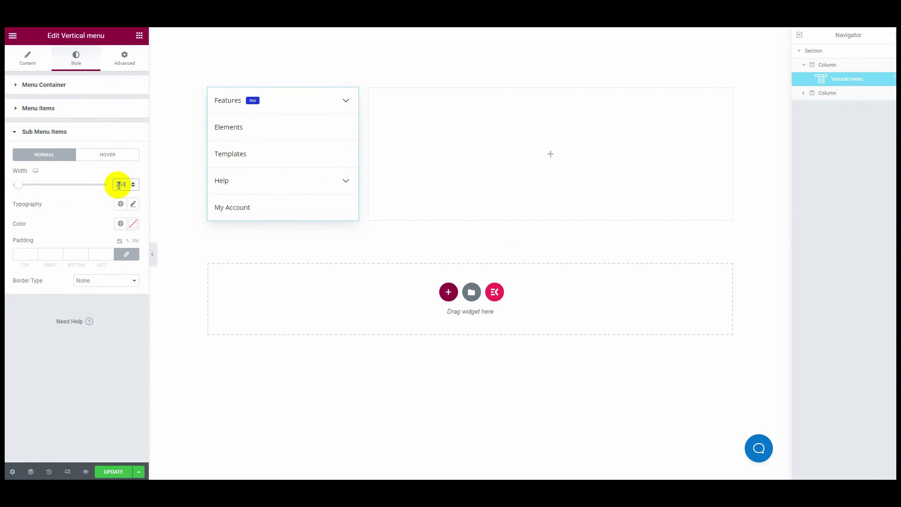
text(250)
Step: Check the Sub Menu Items typography and font weight options without changing them
click(133, 203)
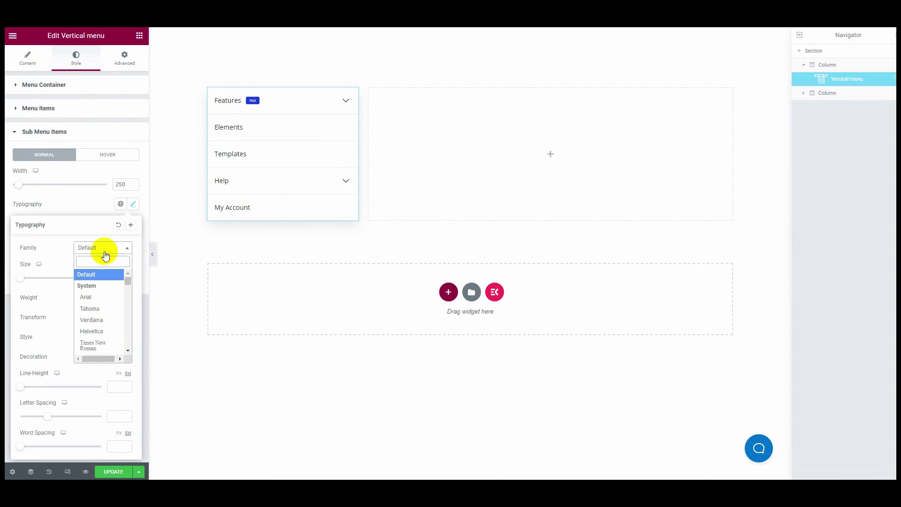
click(102, 297)
click(102, 317)
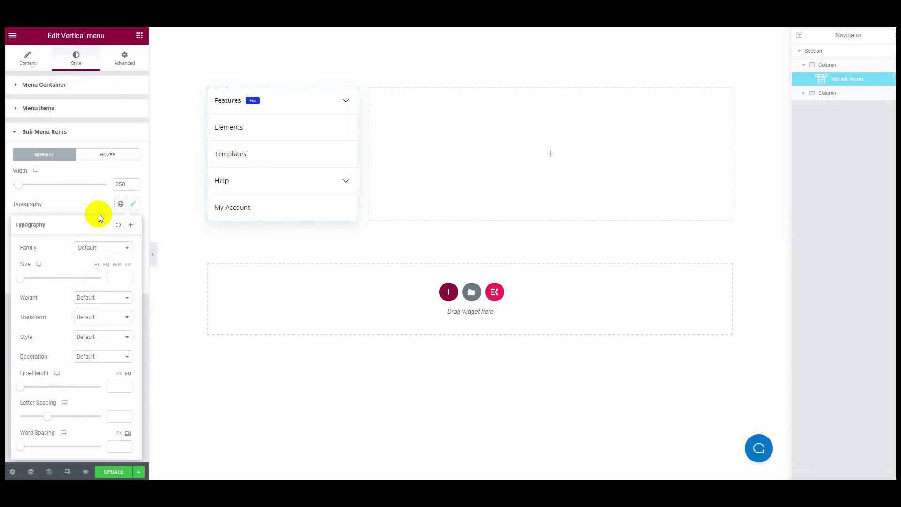
click(98, 204)
Step: Set the submenu item text colour to black
click(132, 223)
click(92, 344)
click(111, 281)
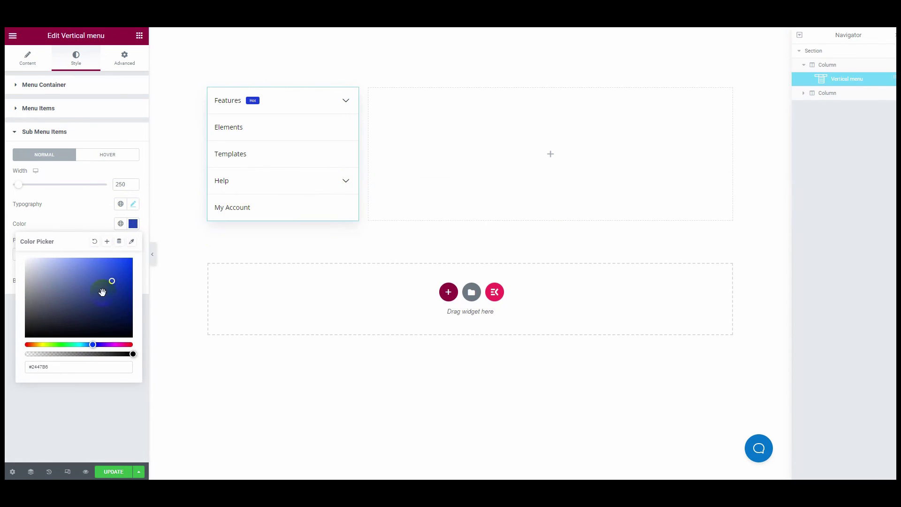
click(84, 224)
Step: Give submenu items padding of 15 and try a Solid border before setting it back to None
click(23, 253)
text(20)
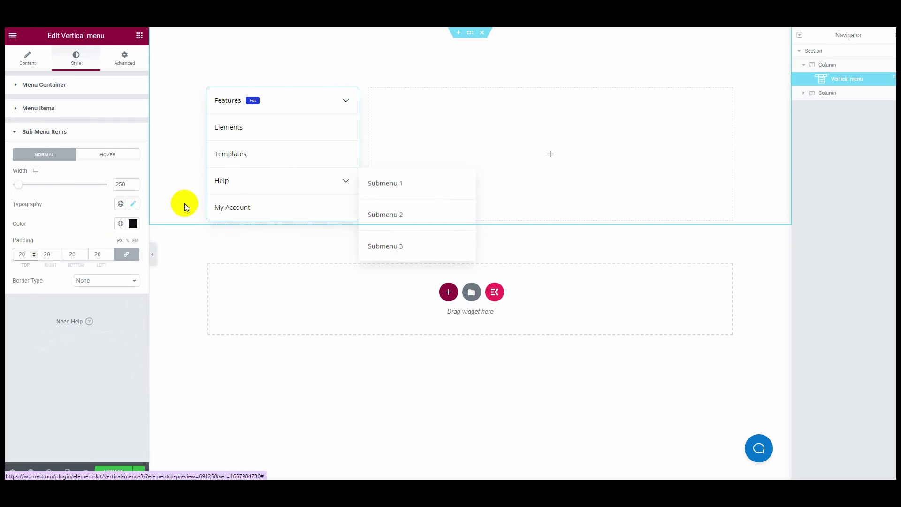
click(23, 254)
text(15)
click(105, 280)
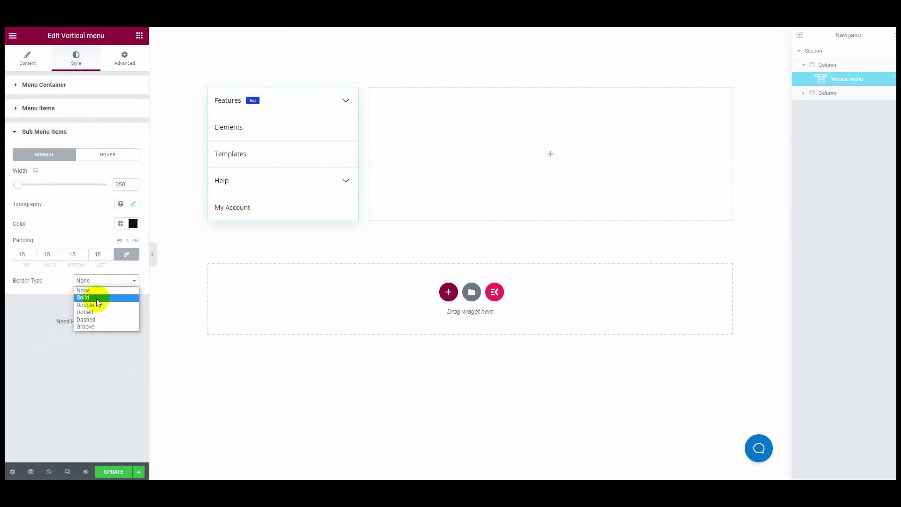
click(97, 299)
click(106, 280)
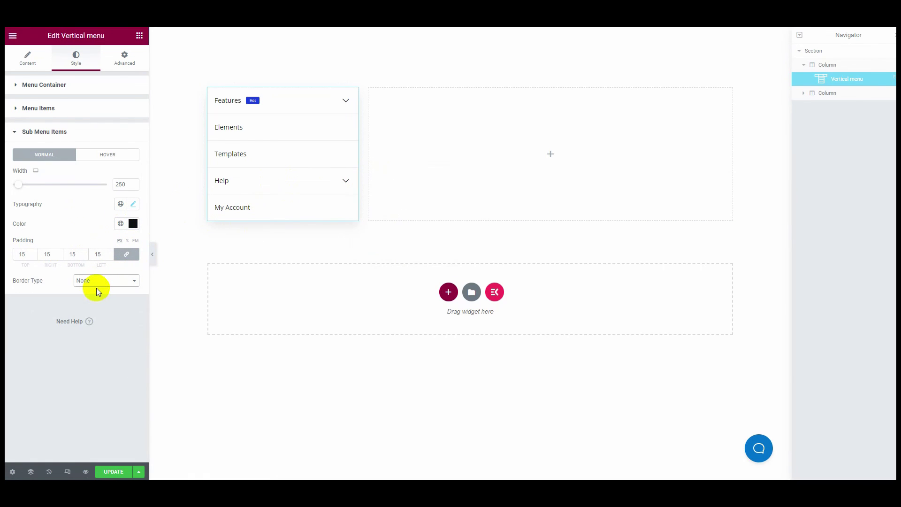
Step: Try a bluish hover text colour for submenu items, then clear it
click(107, 154)
click(134, 174)
click(70, 219)
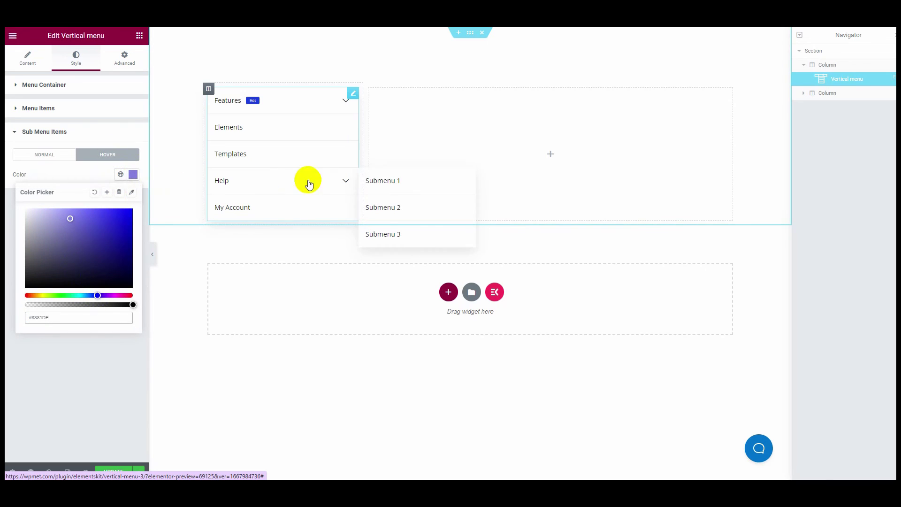
click(95, 192)
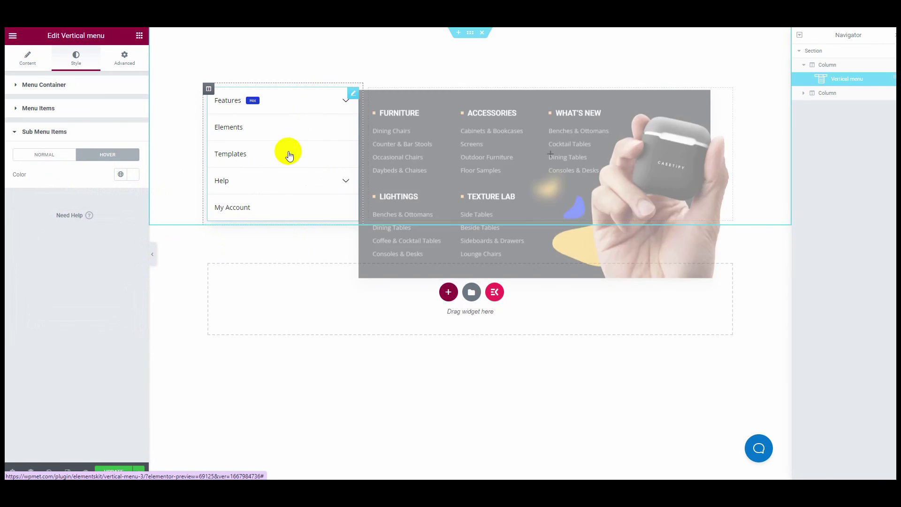